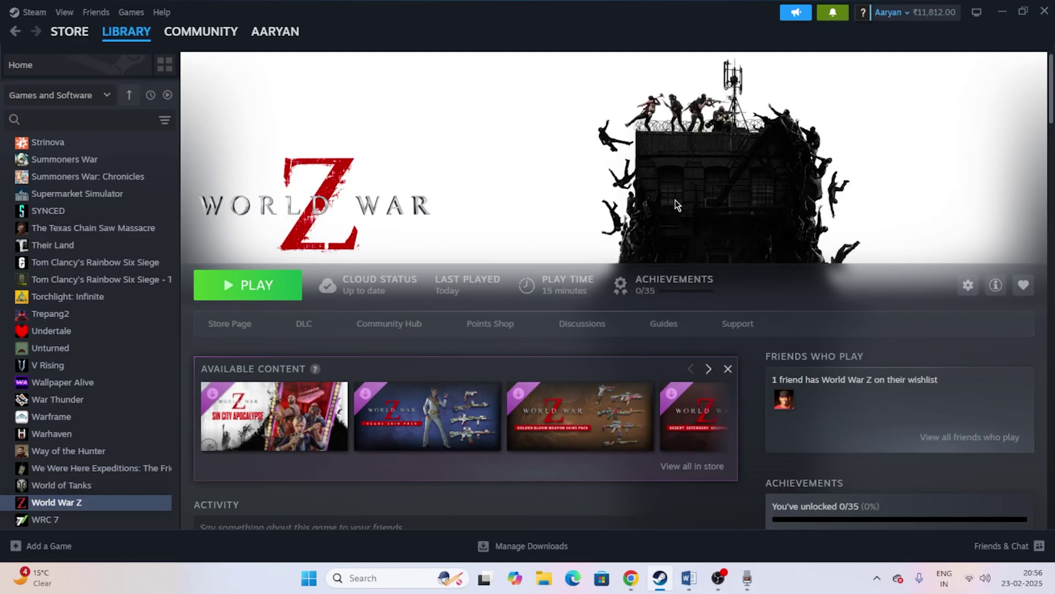
- View the Start menu's power options, then dismiss them and close Start without restarting
left_click(309, 581)
left_click(691, 532)
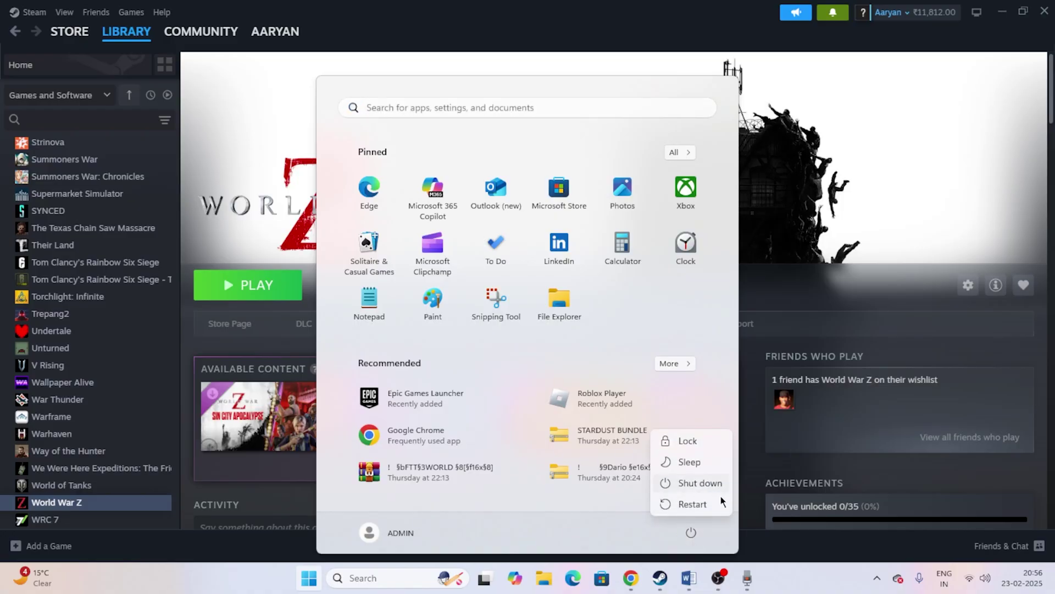
left_click(787, 573)
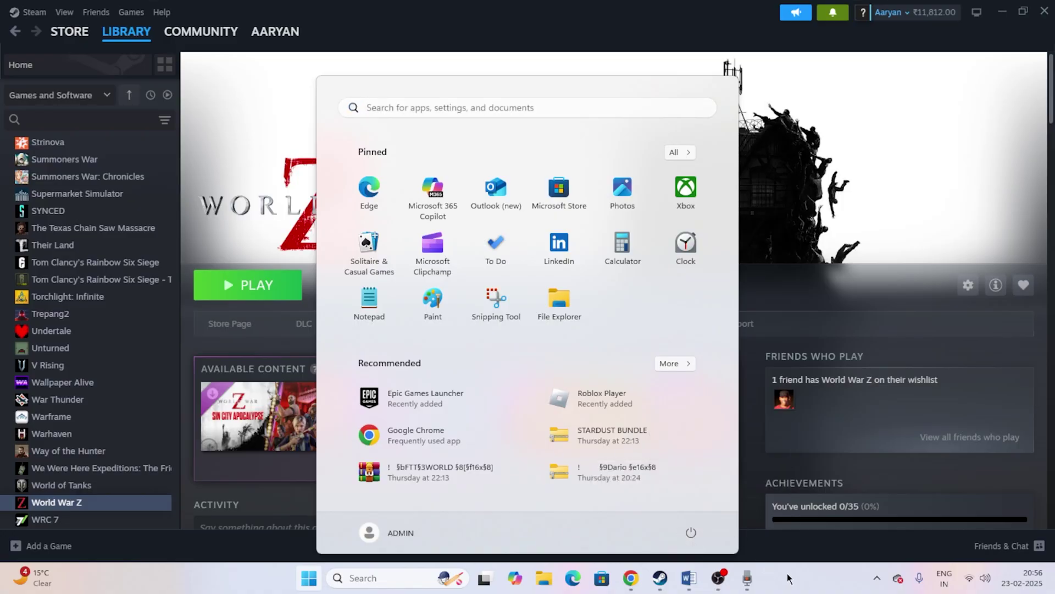
left_click(787, 573)
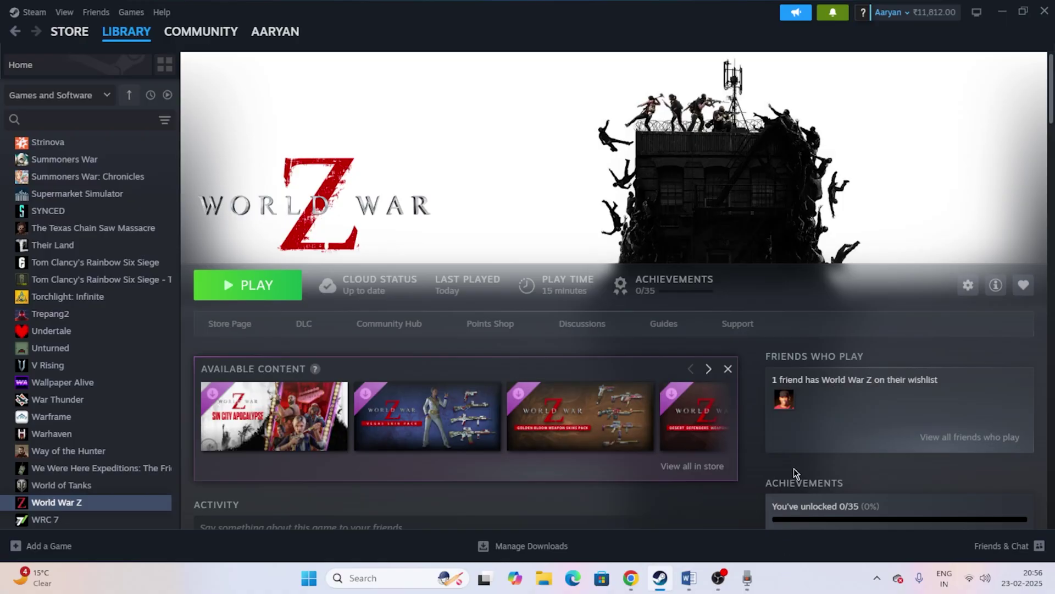
- In the Word fix guide, highlight Step 1's 'Restart Steam' advice and the suggested launch flags
left_click(689, 577)
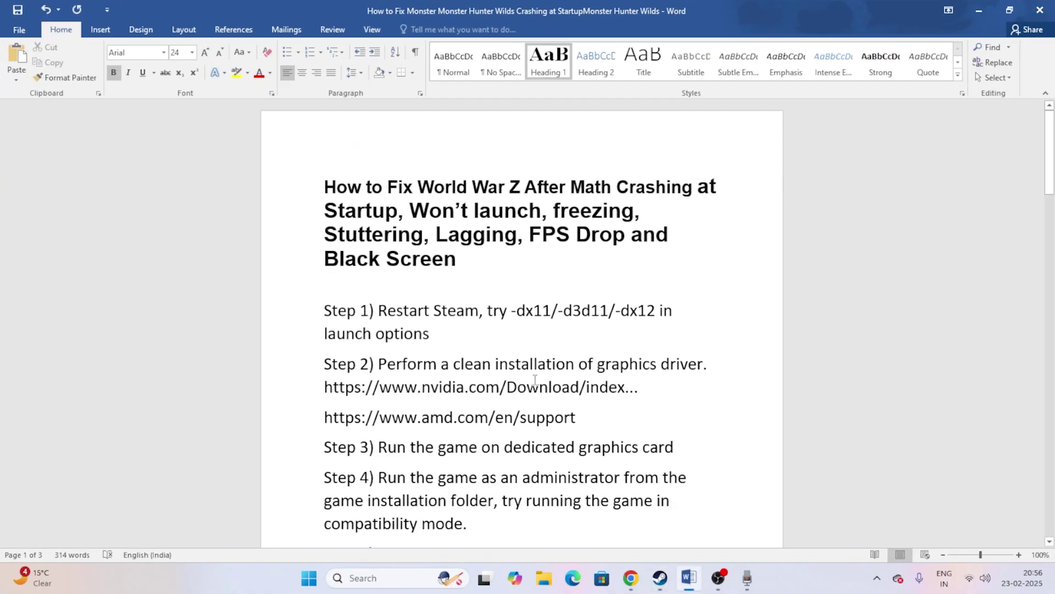
scroll(427, 315, "down", 1)
scroll(427, 315, "down", 3)
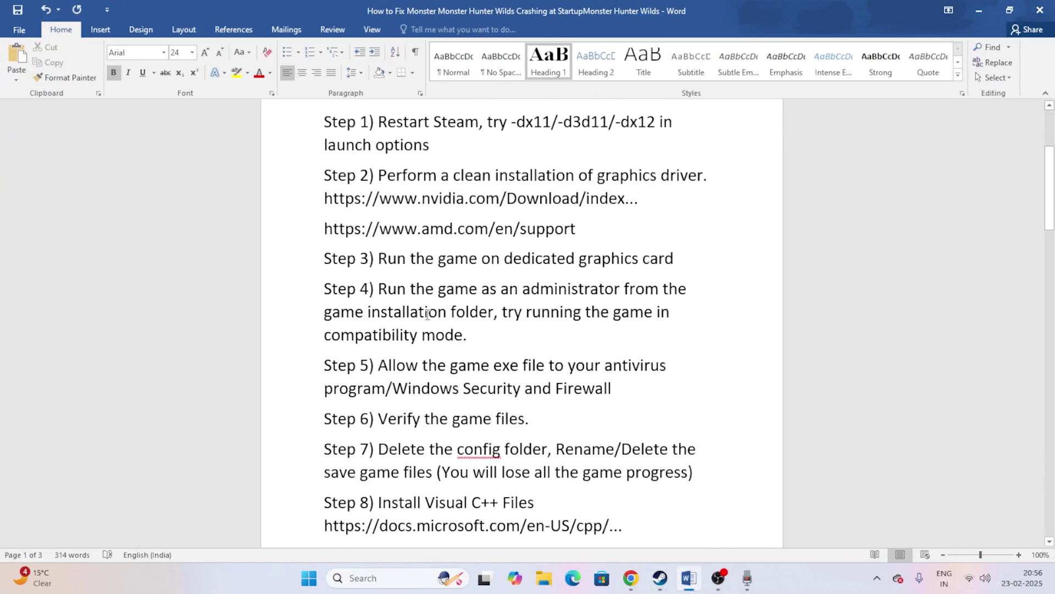
scroll(427, 315, "up", 2)
scroll(428, 315, "up", 1)
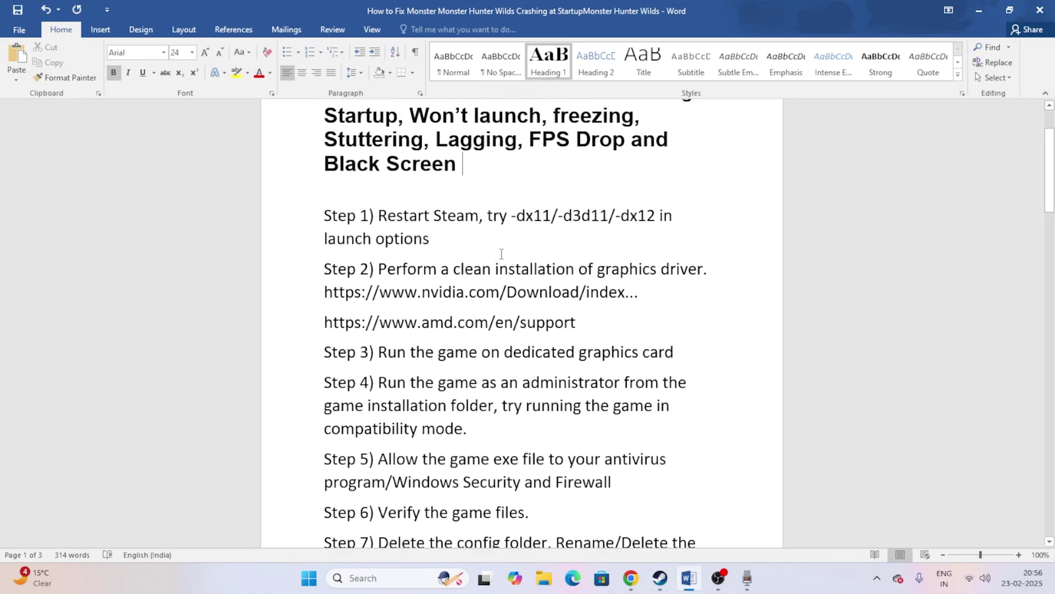
left_click_drag(379, 215, 476, 219)
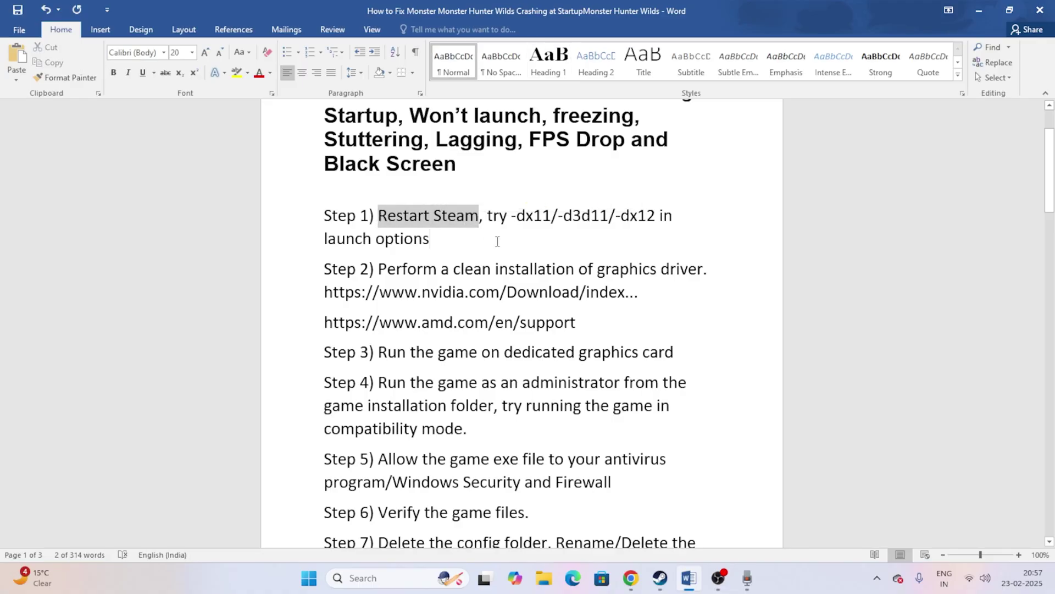
key("Down")
left_click_drag(488, 216, 676, 250)
left_click(676, 250)
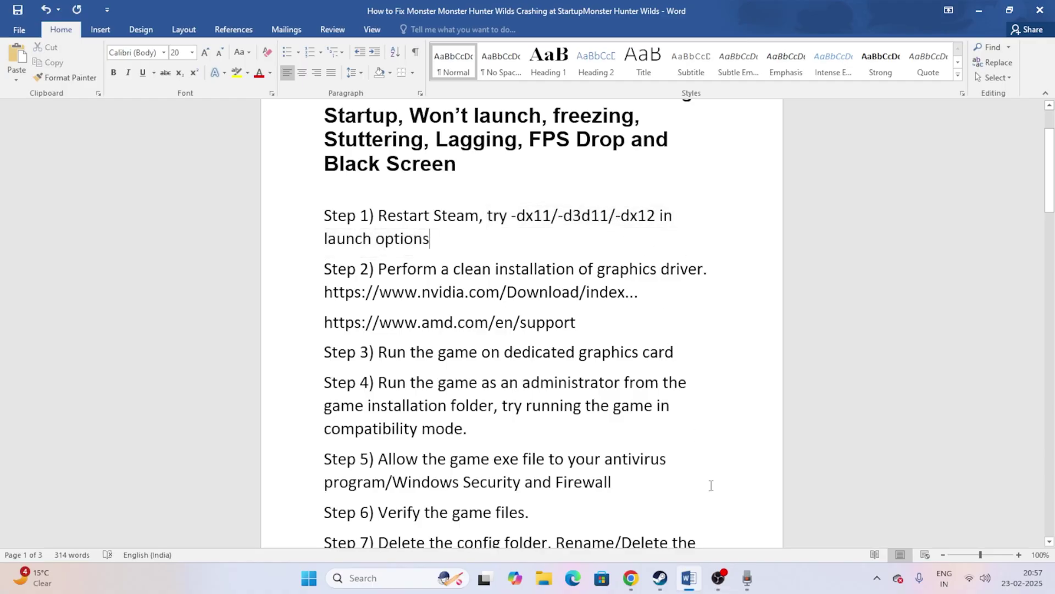
left_click(660, 577)
- Set World War Z's Steam launch option to -d3dll in its Properties
scroll(101, 315, "up", 7)
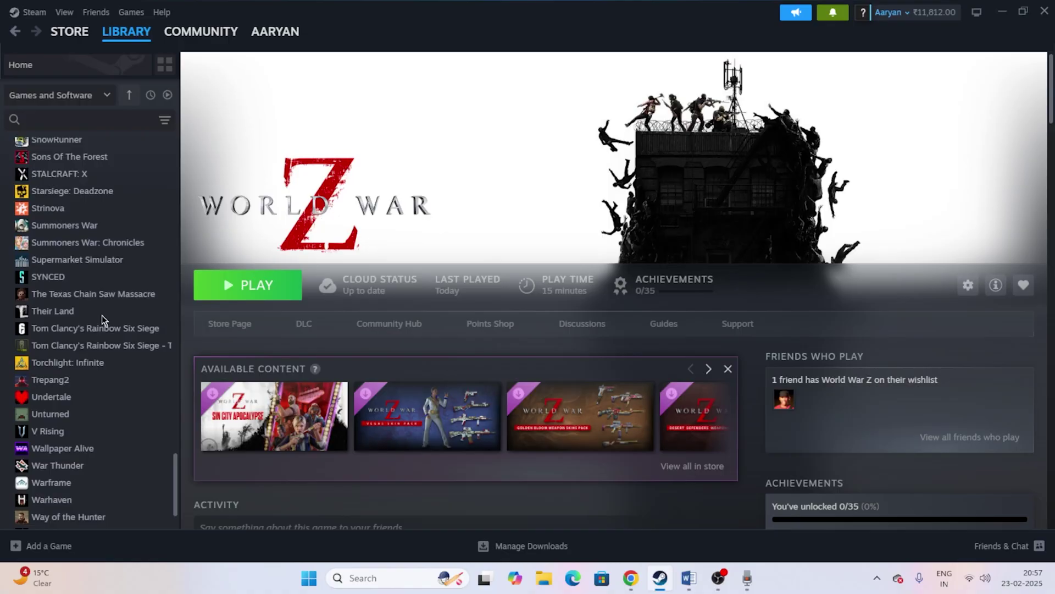
scroll(101, 315, "down", 8)
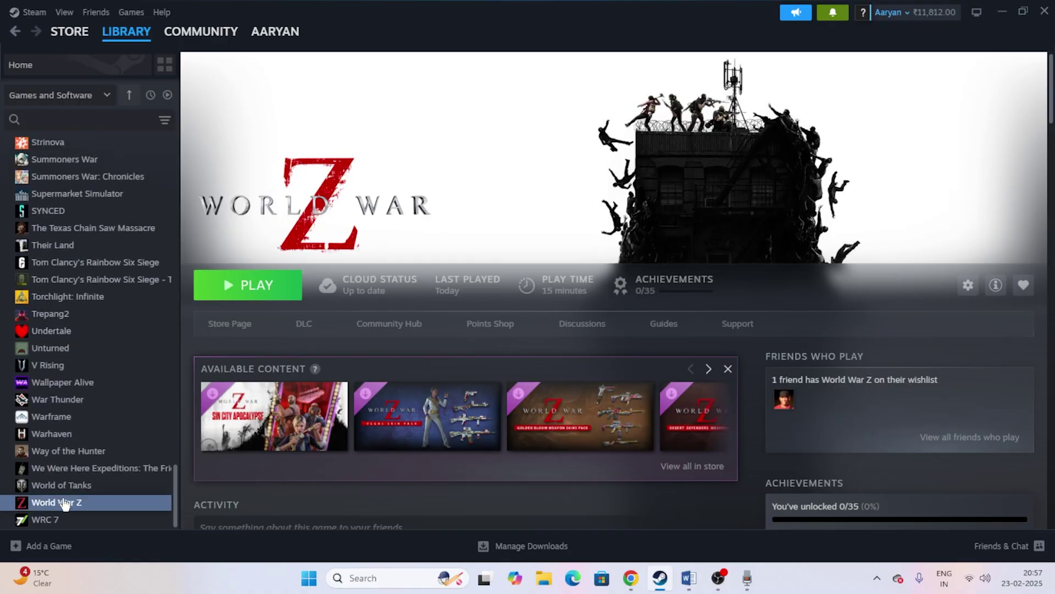
right_click(109, 500)
left_click(109, 486)
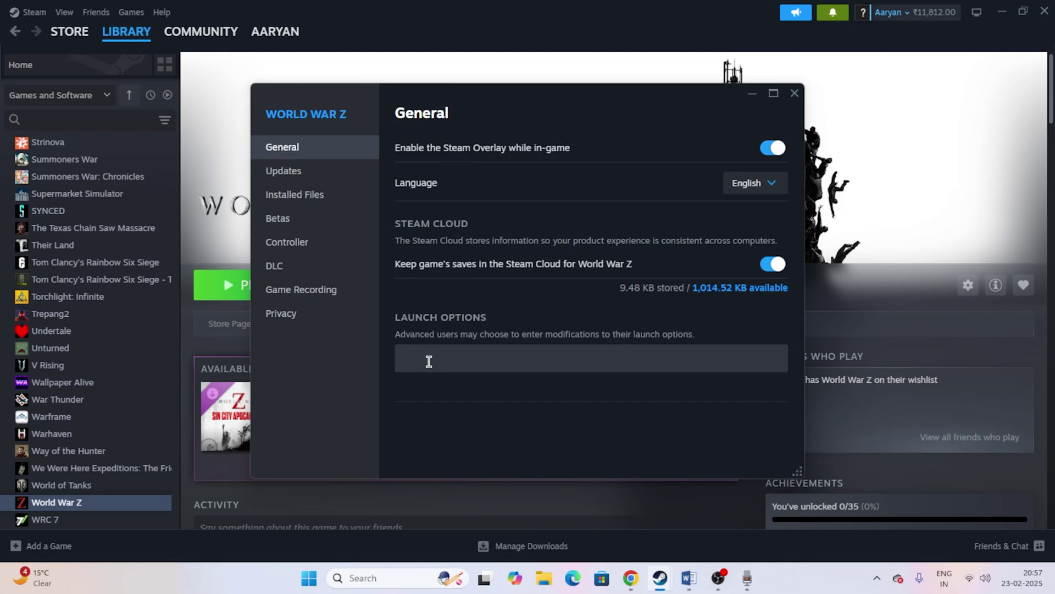
left_click_drag(502, 118, 560, 146)
left_click(501, 355)
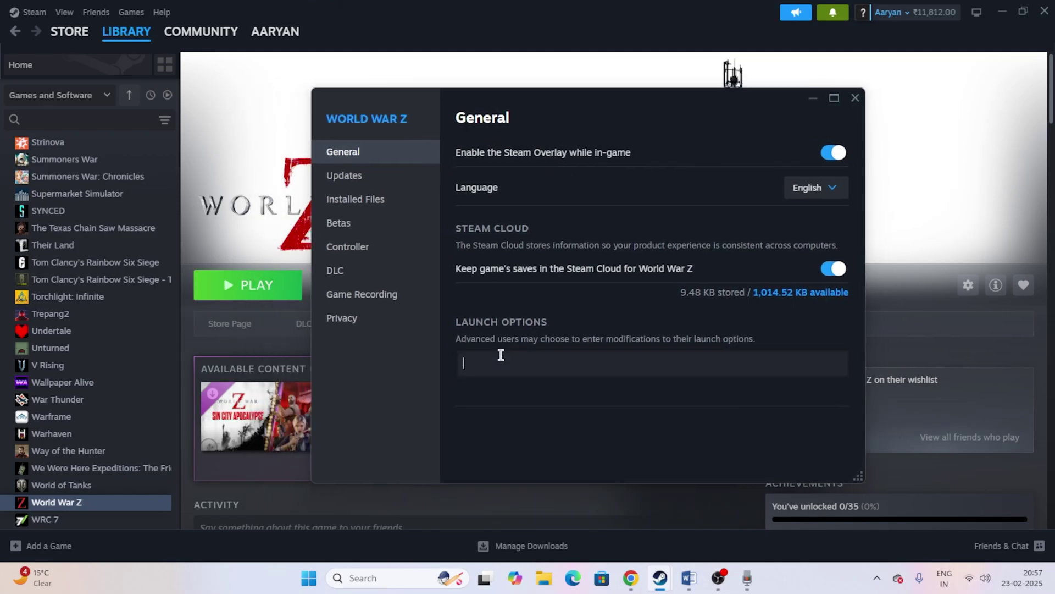
type("-dx11")
key("BackSpace")
type("3dll")
left_click(856, 98)
- Reopen World War Z's Properties and clear the launch option so it is blank
right_click(126, 502)
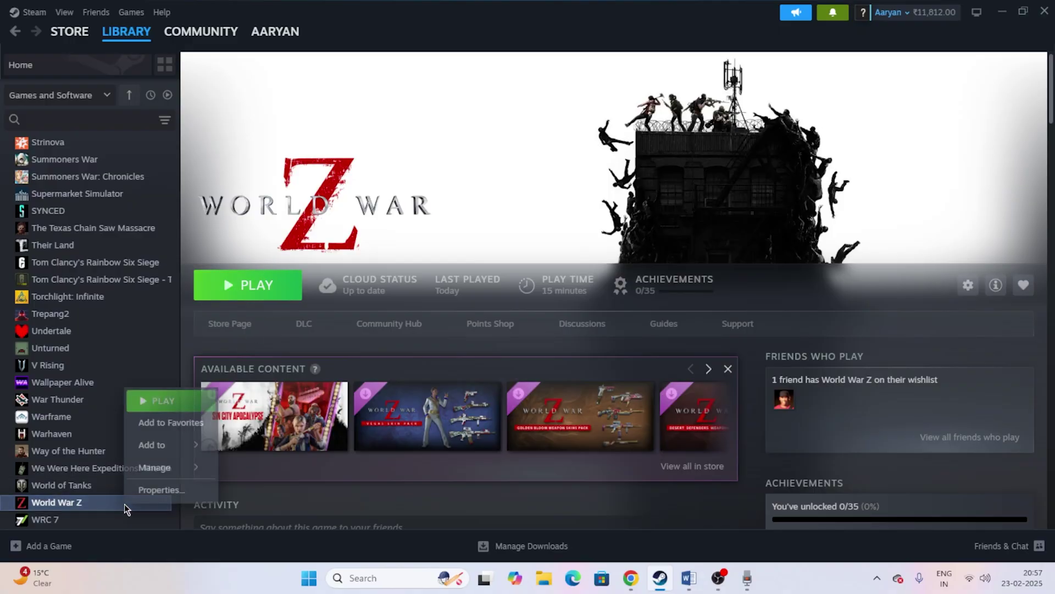
left_click(157, 490)
left_click_drag(430, 363, 385, 365)
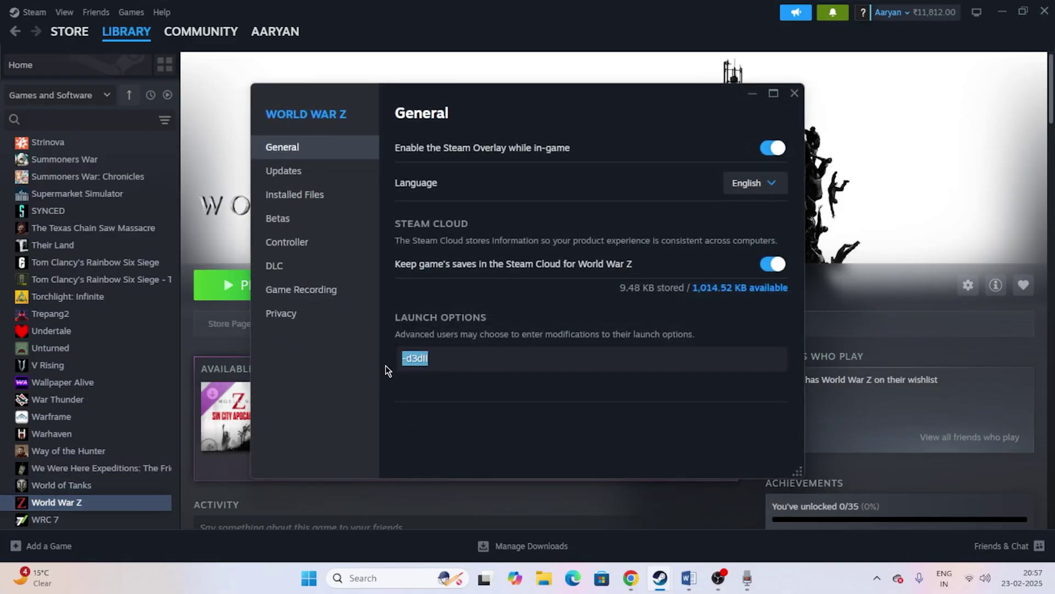
key("BackSpace")
left_click(794, 93)
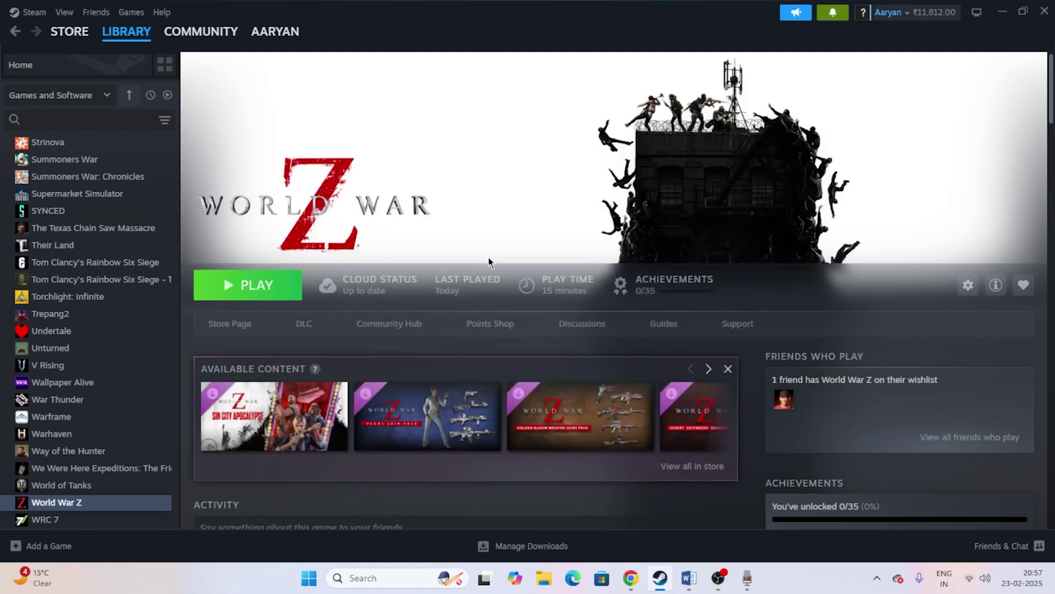
- Highlight Step 2's clean graphics-driver install advice and NVIDIA link, then minimise Word
left_click(688, 578)
scroll(408, 243, "down", 2)
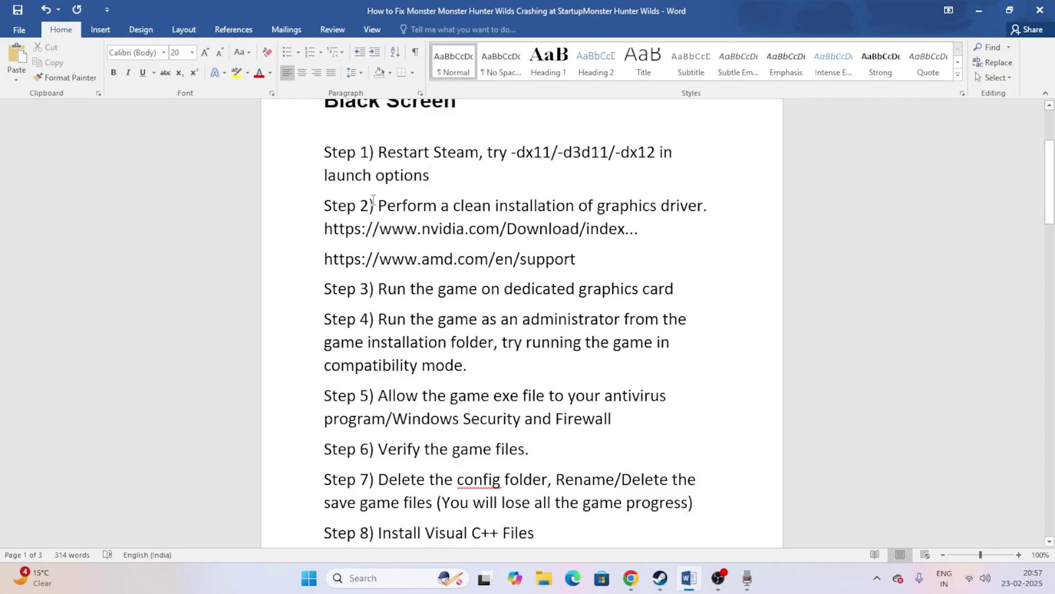
left_click_drag(378, 206, 635, 231)
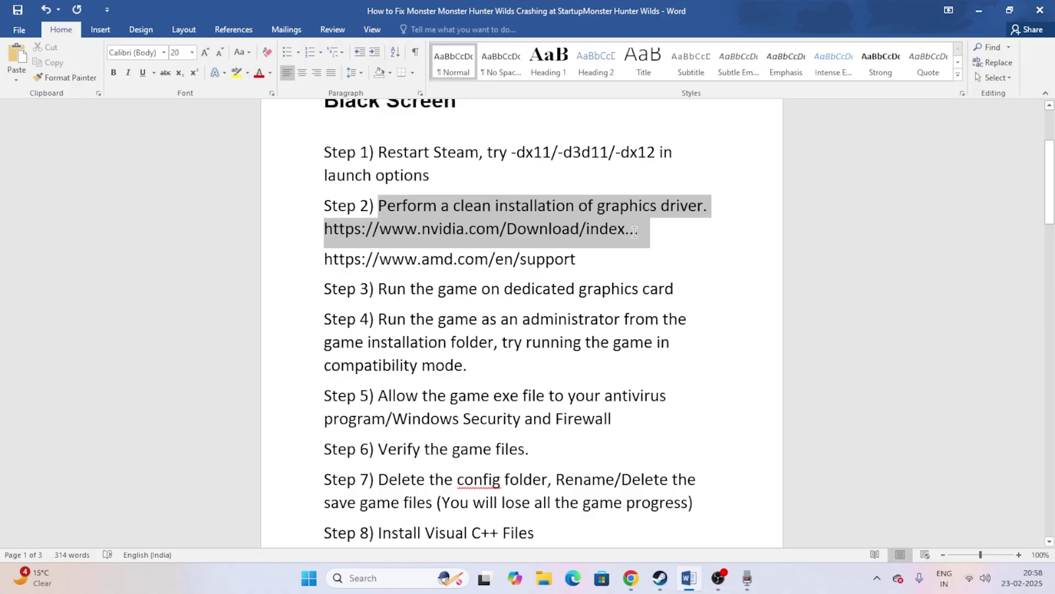
left_click_drag(634, 231, 635, 231)
left_click(654, 230)
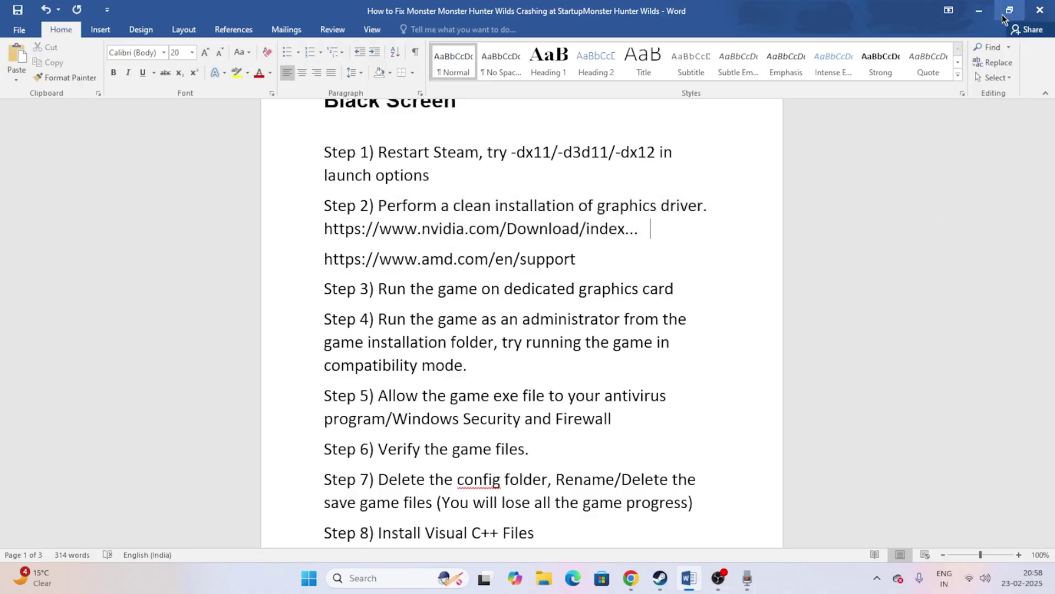
left_click(979, 11)
- Search NVIDIA drivers for GeForce RTX 50 Series RTX 5090, Windows 11, English (US)
left_click(631, 577)
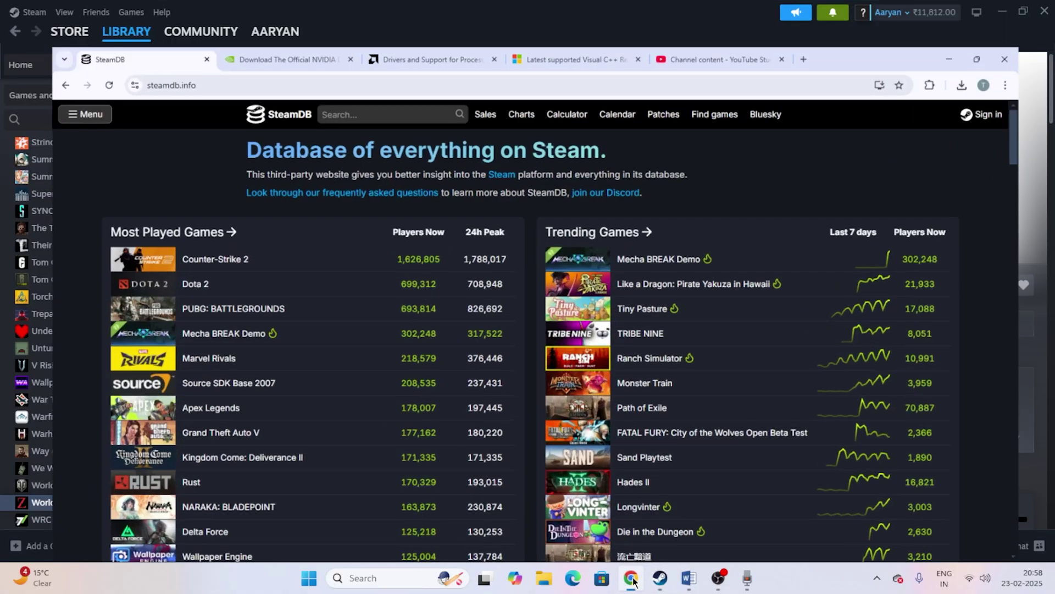
left_click(256, 13)
scroll(392, 133, "up", 5)
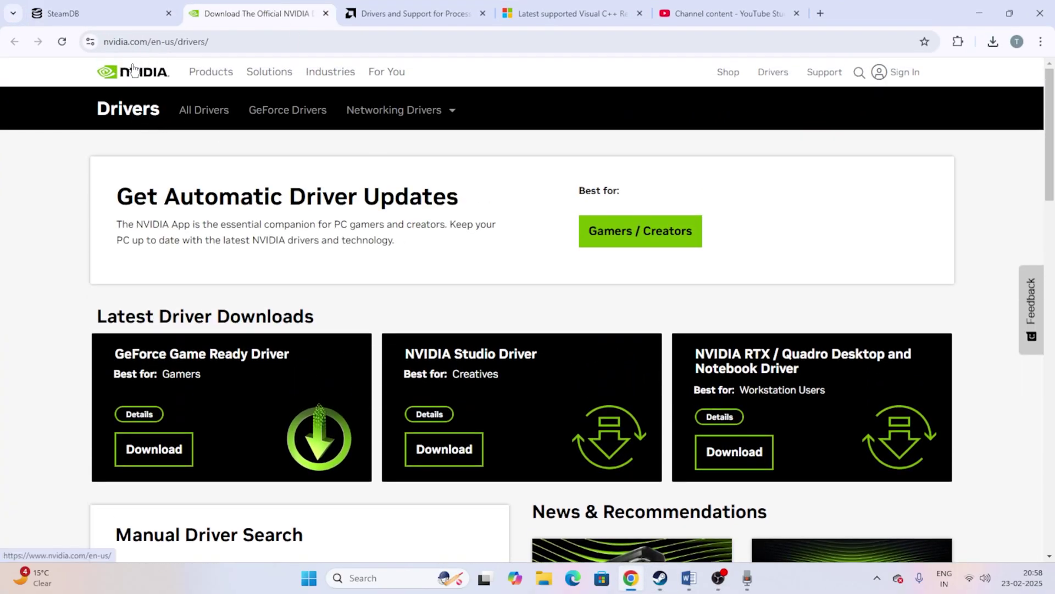
scroll(851, 235, "down", 7)
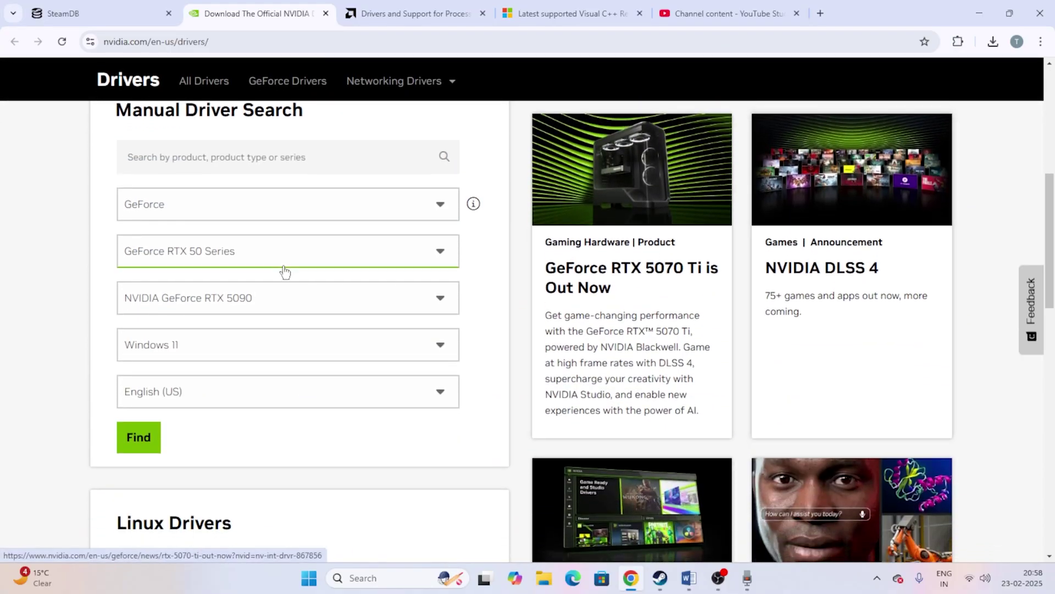
left_click(179, 205)
left_click(151, 244)
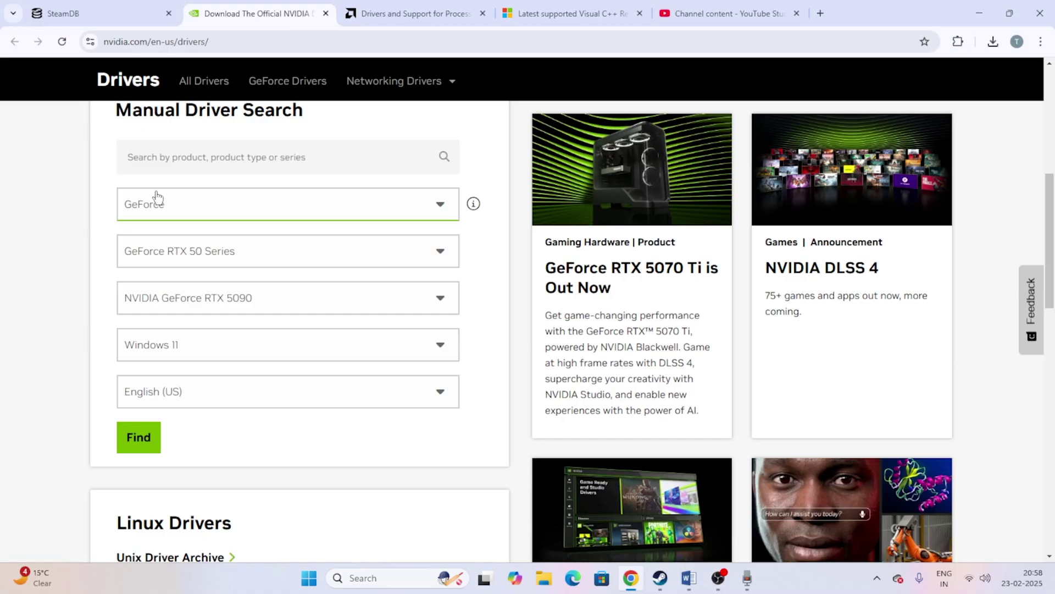
left_click(246, 255)
left_click(246, 256)
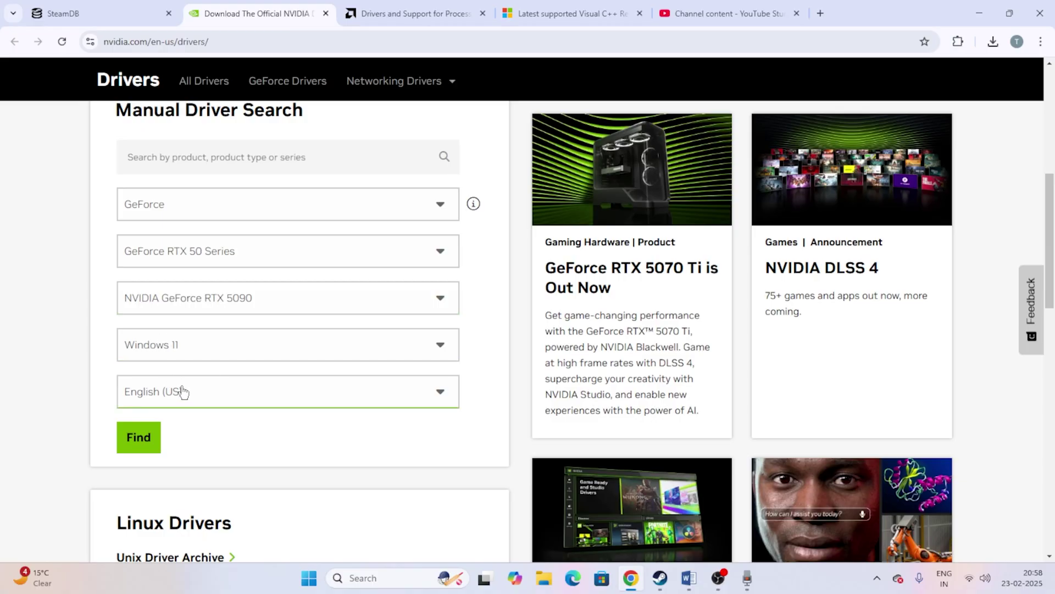
left_click(141, 436)
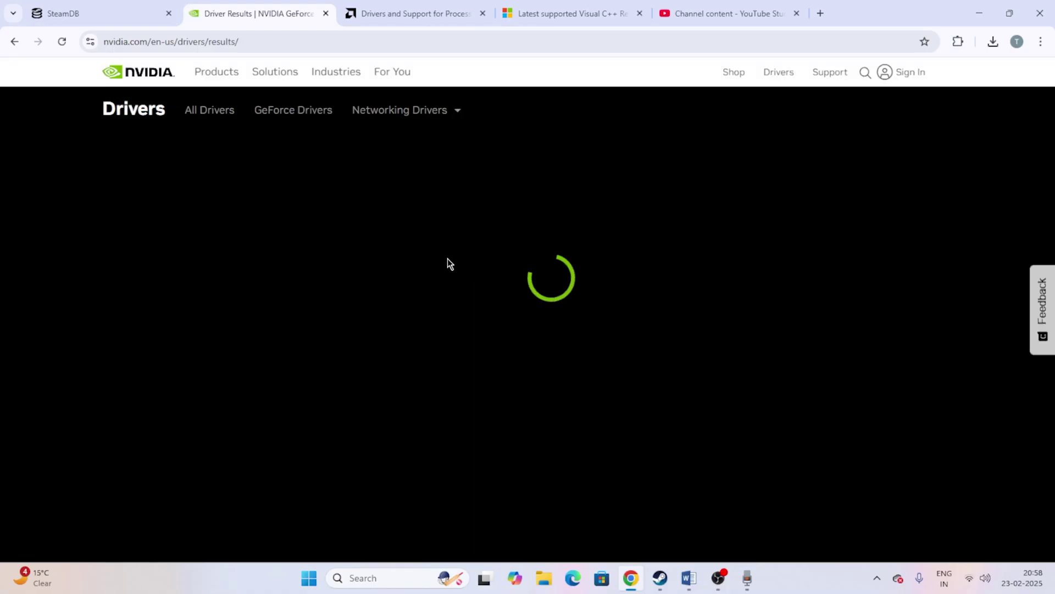
- Highlight the Game Ready driver's version and file size and open the 572.47 details page
scroll(376, 236, "down", 5)
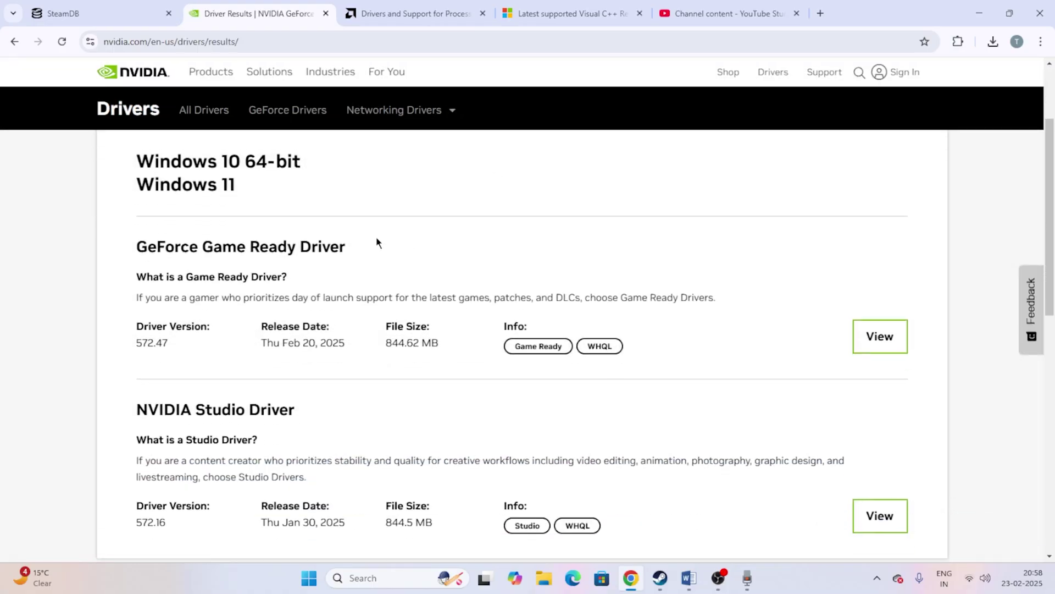
scroll(360, 242, "up", 3)
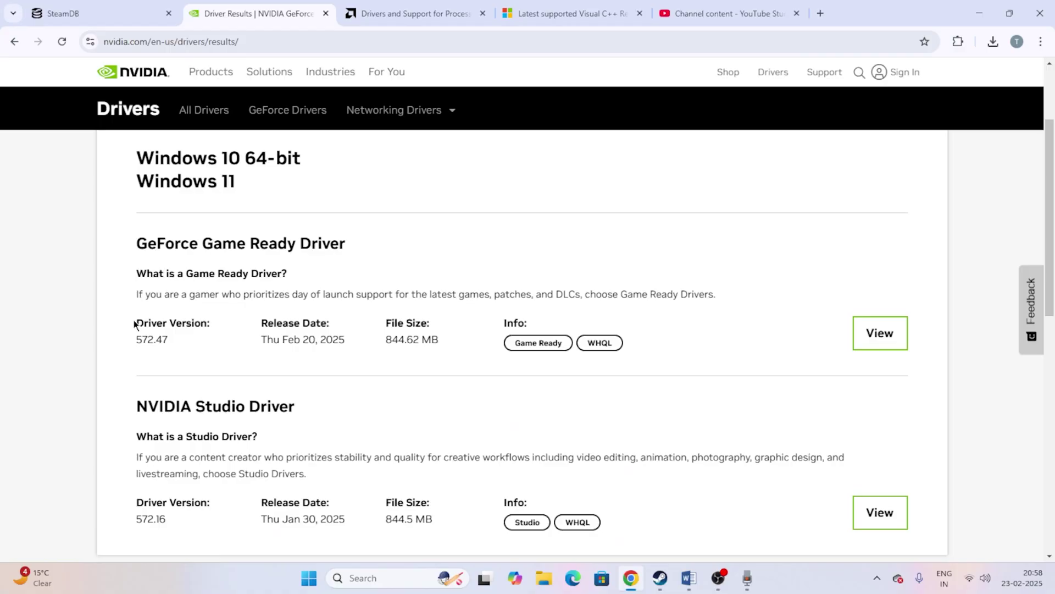
left_click_drag(137, 325, 214, 343)
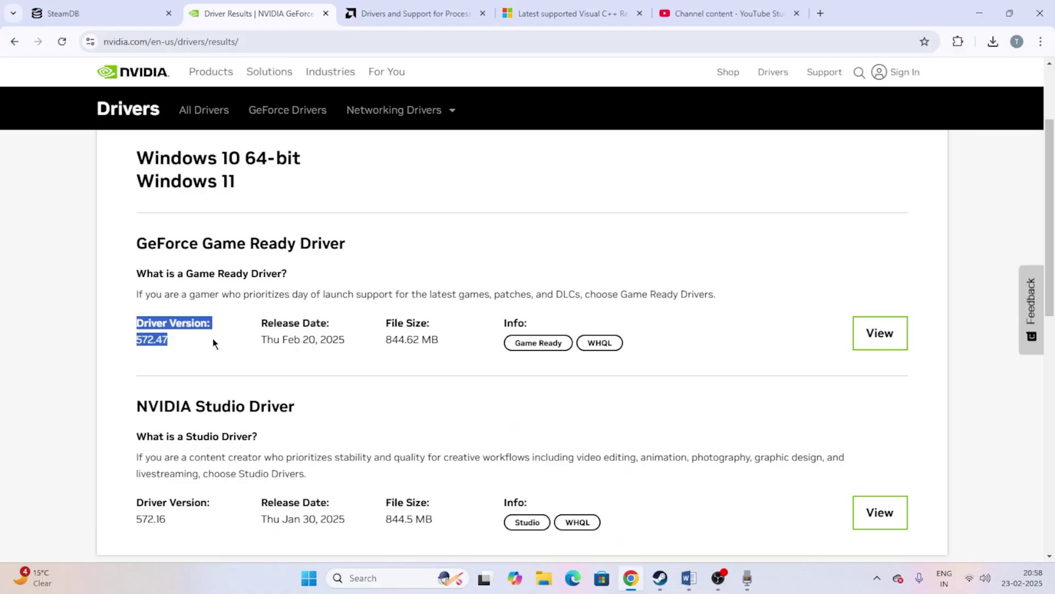
left_click_drag(385, 352, 419, 340)
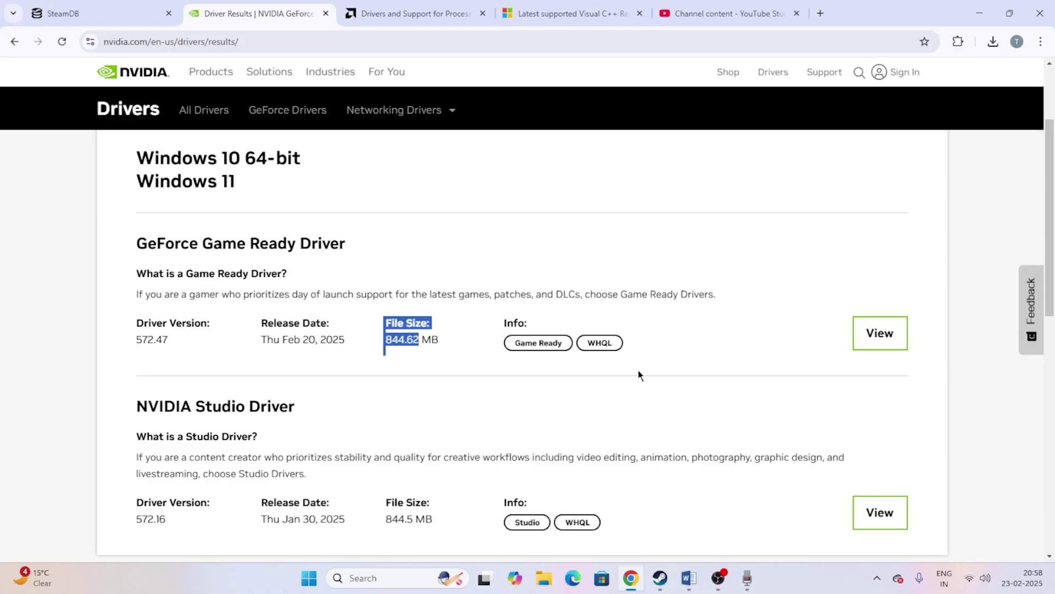
left_click(880, 338)
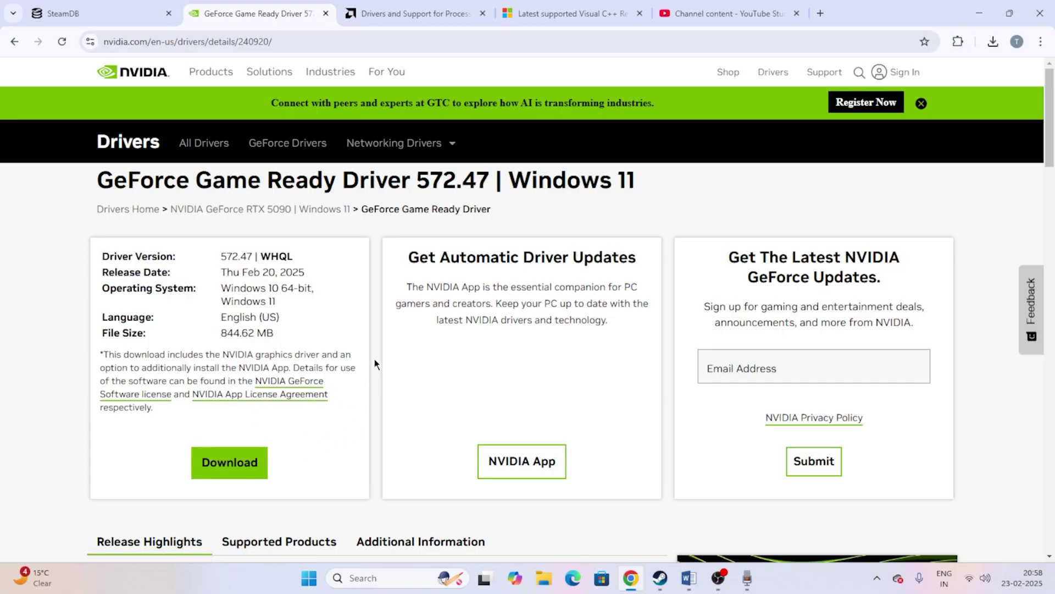
left_click(391, 14)
- Choose Graphics > Radeon RX > Radeon RX 5000 Series > AMD Radeon RX 5700 and submit
scroll(314, 178, "down", 8)
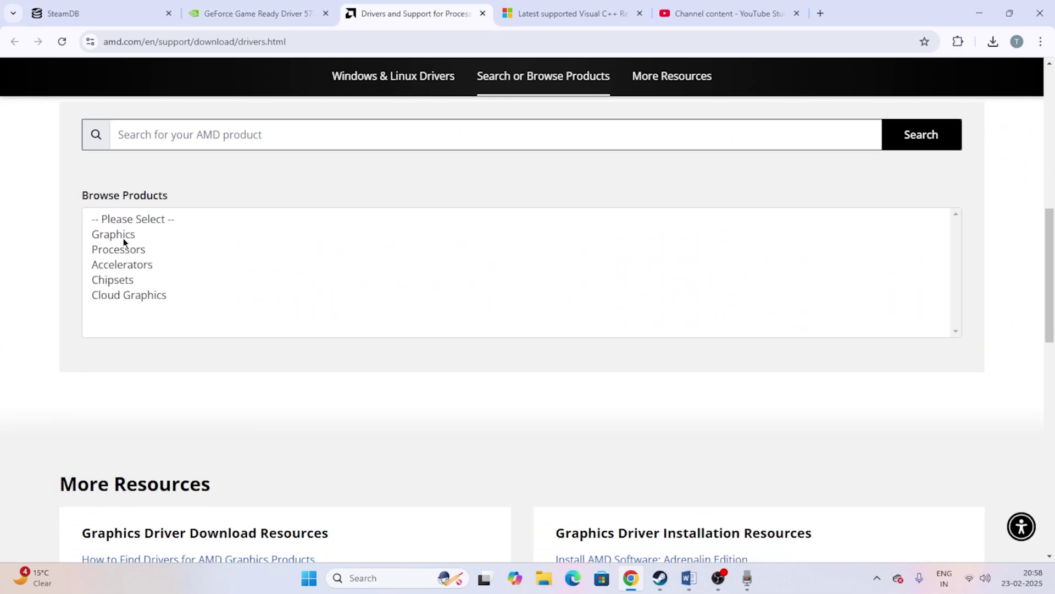
left_click(116, 235)
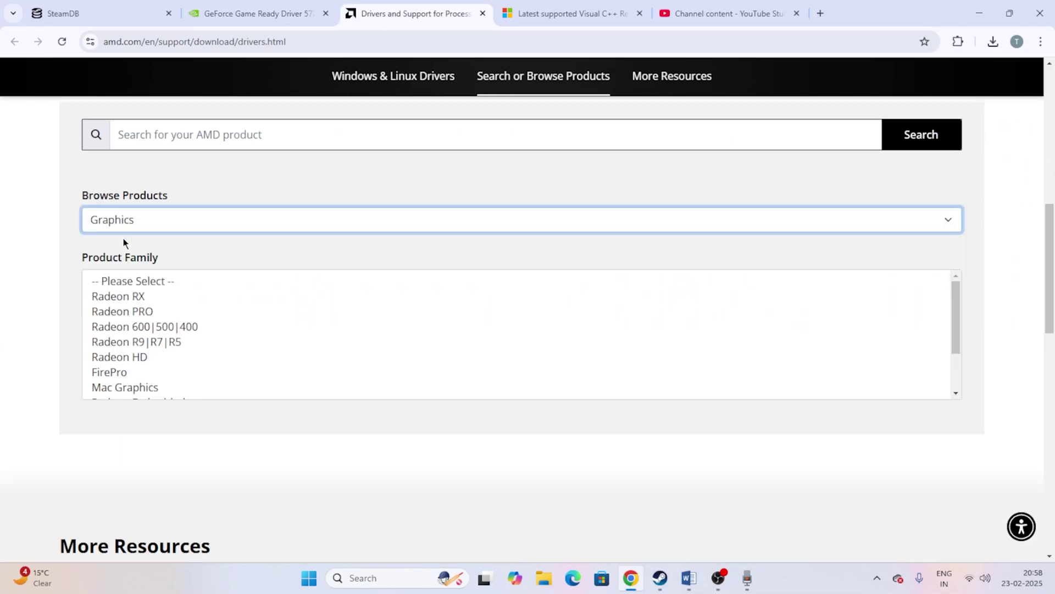
left_click(128, 296)
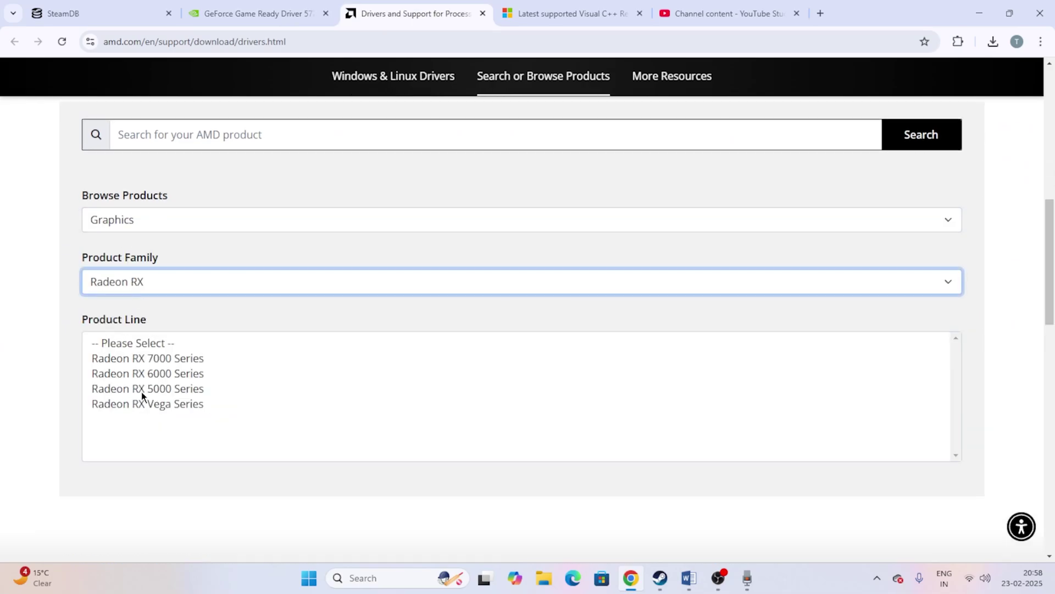
left_click(141, 390)
left_click(167, 452)
left_click(135, 463)
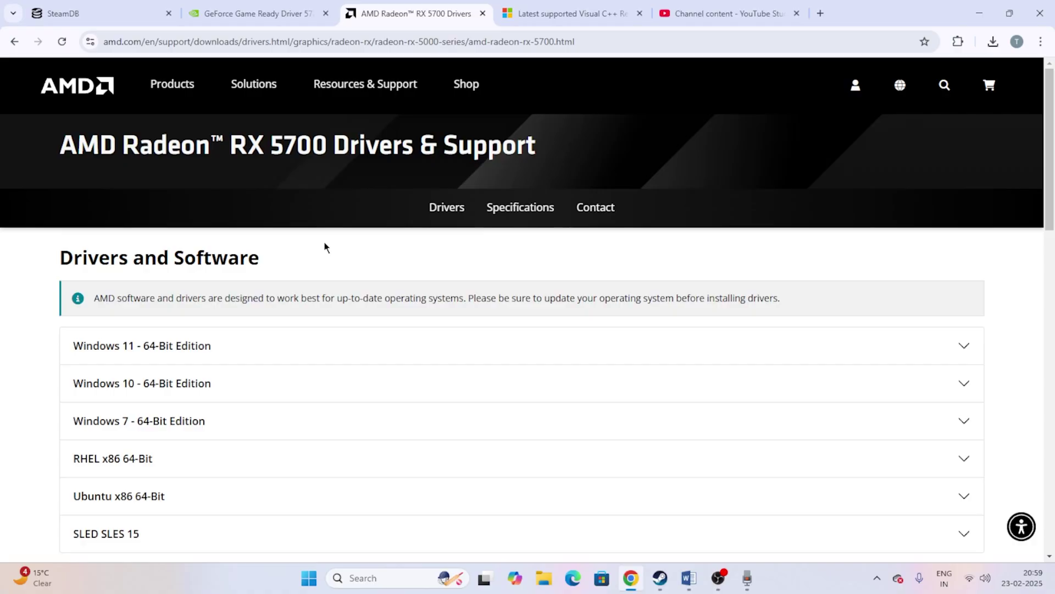
scroll(325, 245, "down", 1)
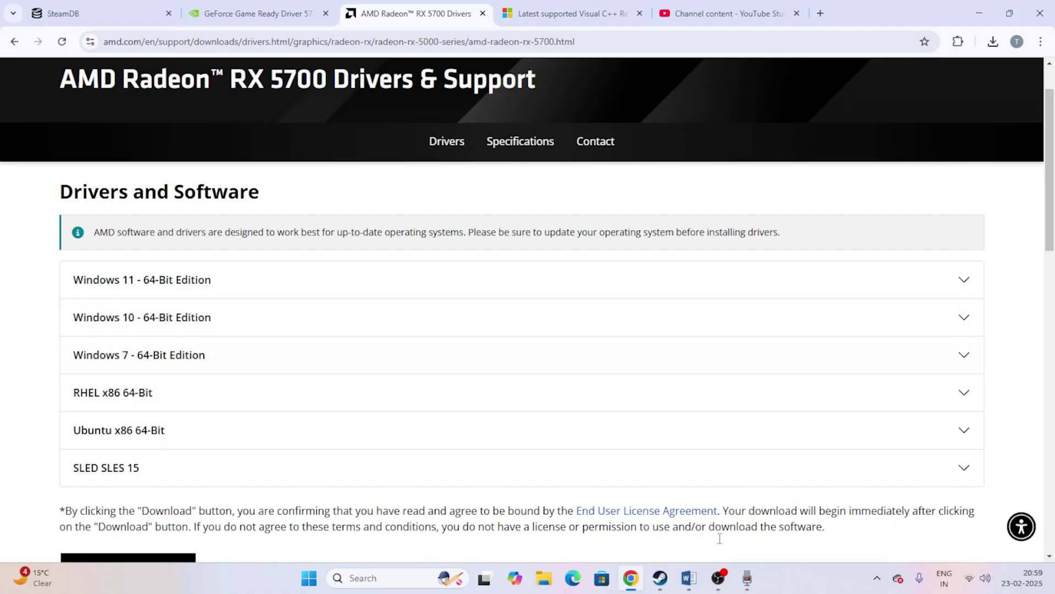
- Highlight Step 3 on the dedicated graphics card, then minimise Word and the browser
left_click(696, 583)
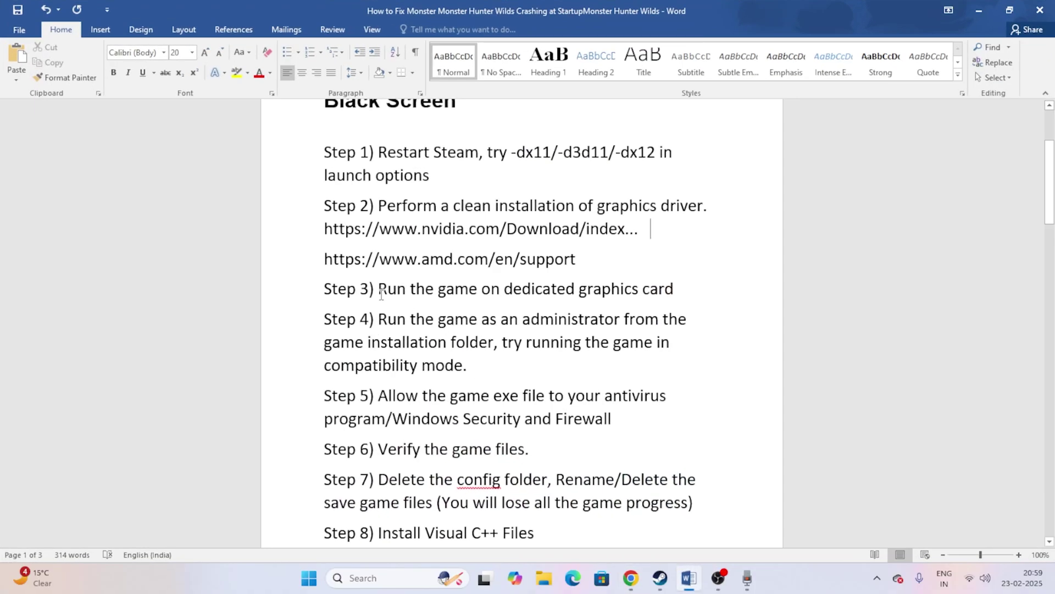
scroll(382, 264, "down", 1)
left_click_drag(379, 264, 675, 264)
left_click(706, 272)
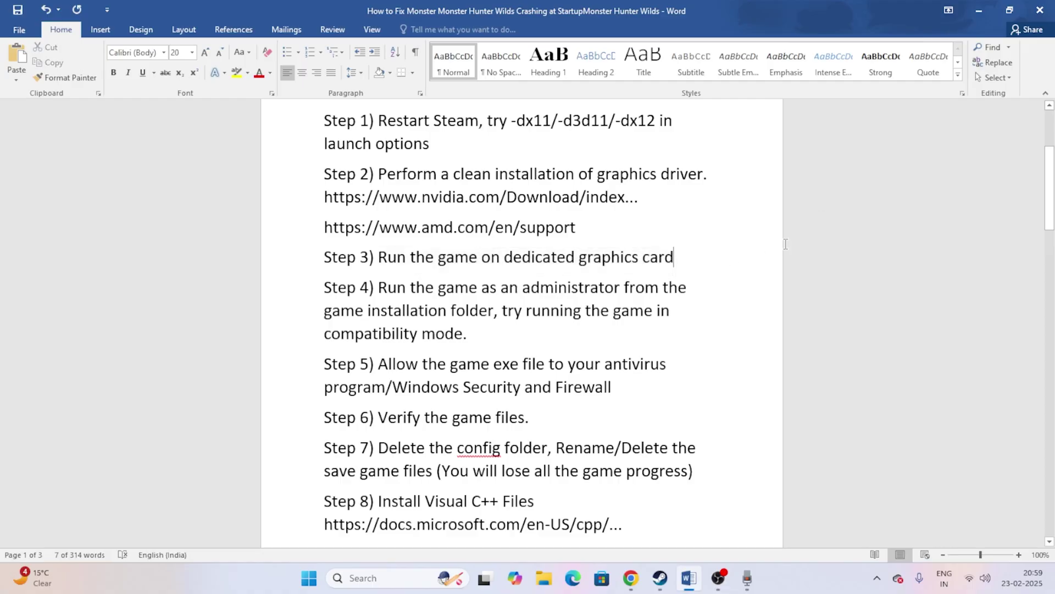
left_click(979, 10)
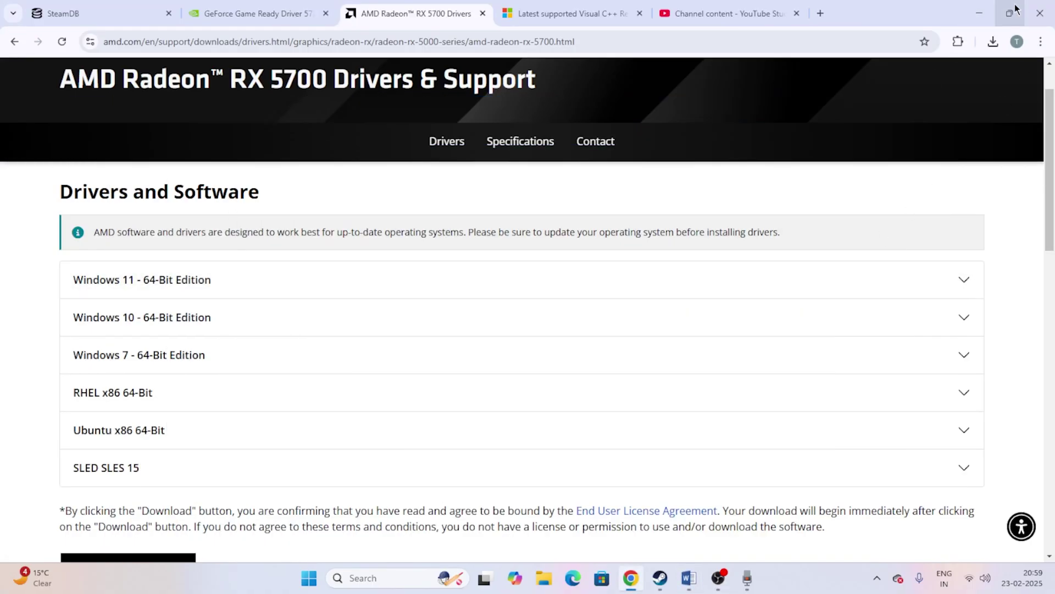
left_click(979, 14)
- Search 'graphics' to open Windows Graphics settings, then cancel the Browse file dialog
left_click(379, 577)
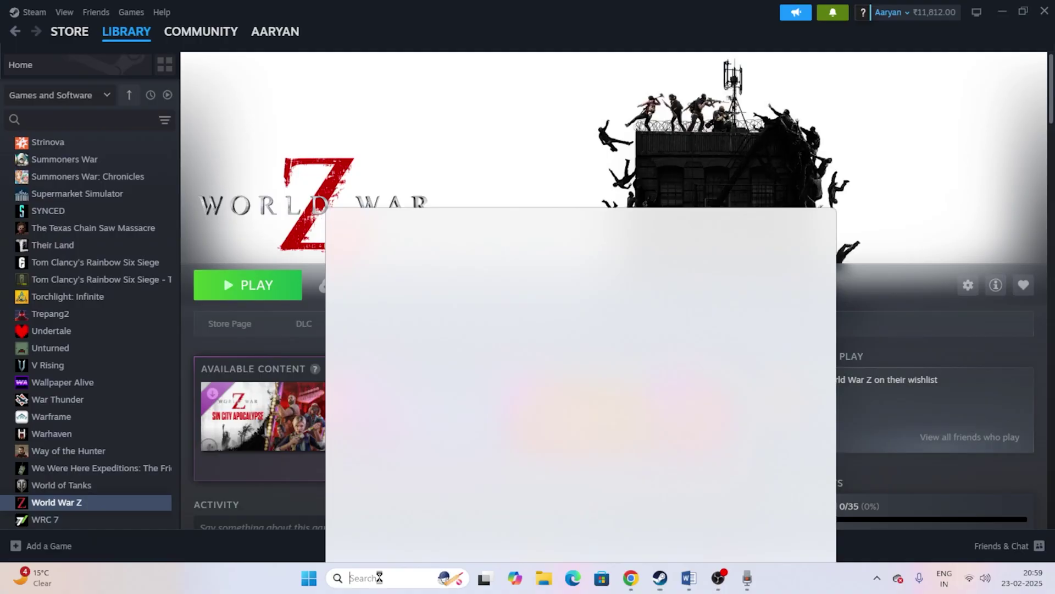
type("graphics")
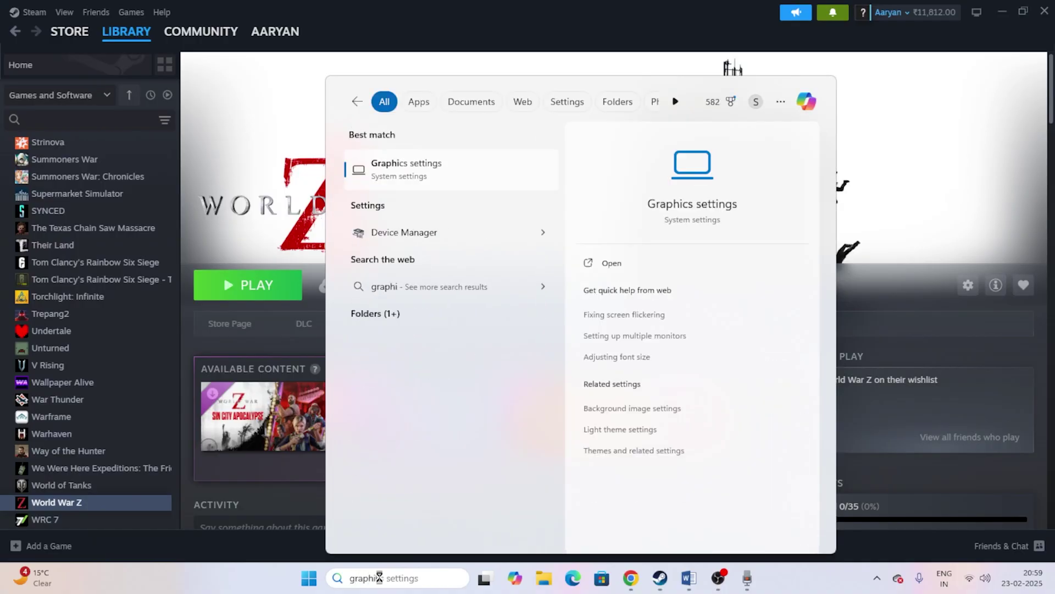
left_click(418, 165)
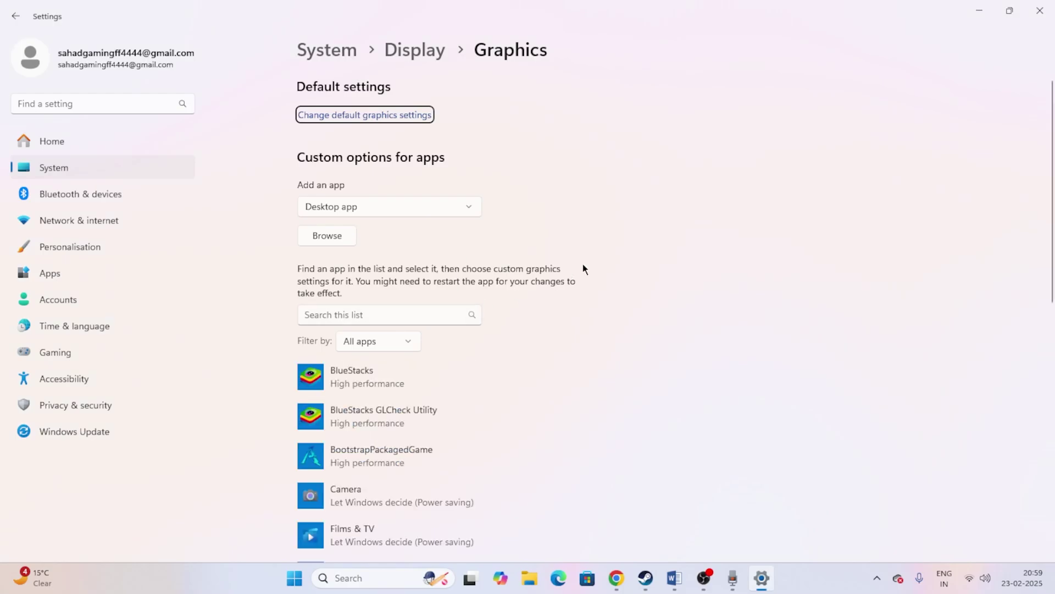
scroll(583, 267, "down", 3)
scroll(583, 266, "up", 2)
left_click(326, 235)
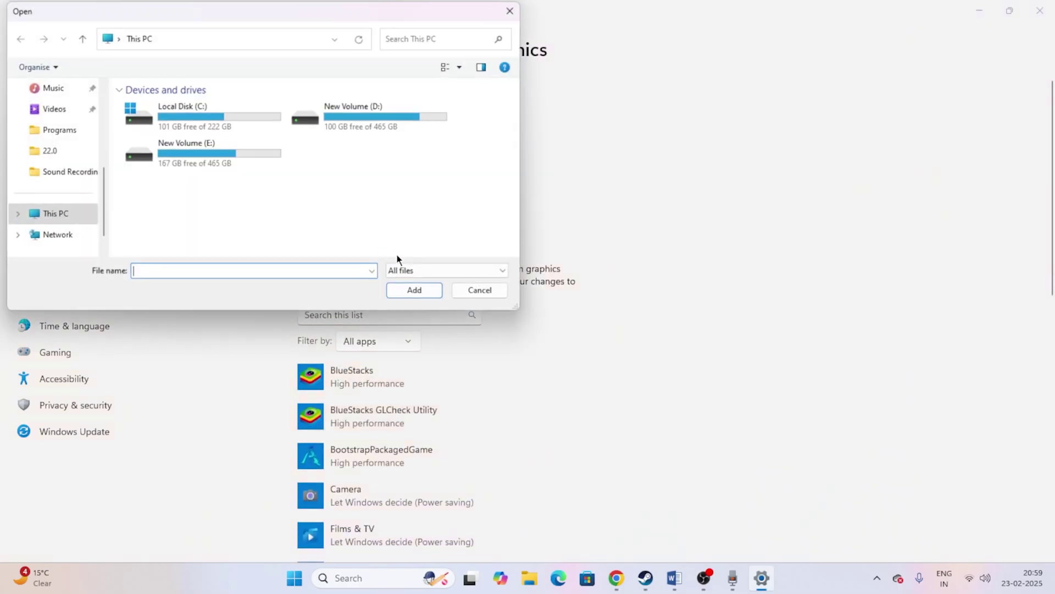
left_click(473, 294)
- Confirm in World War Z's Properties that its installed files are on New Volume (D:)
left_click(645, 578)
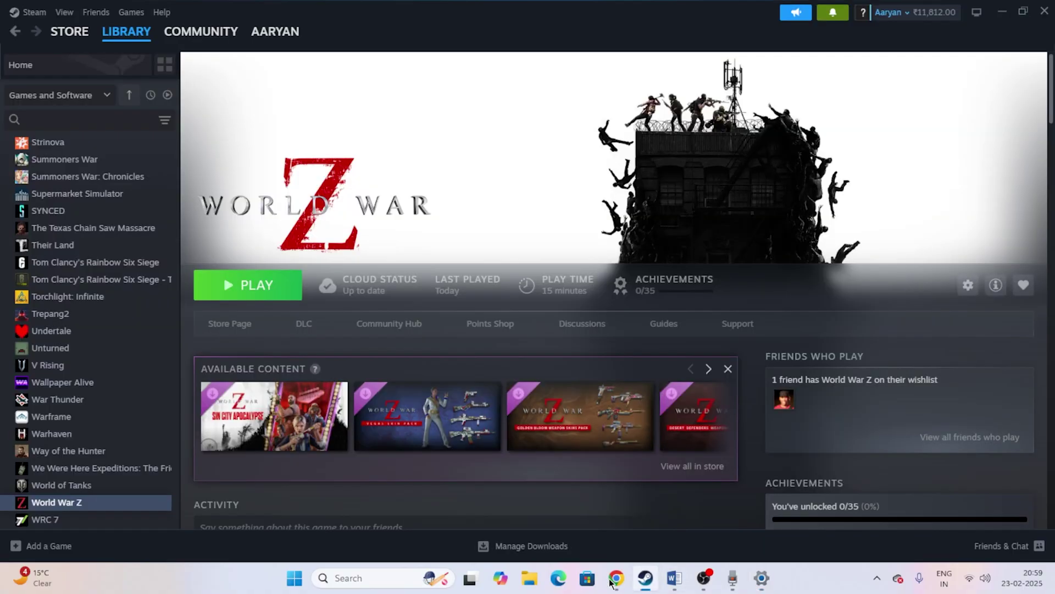
right_click(97, 502)
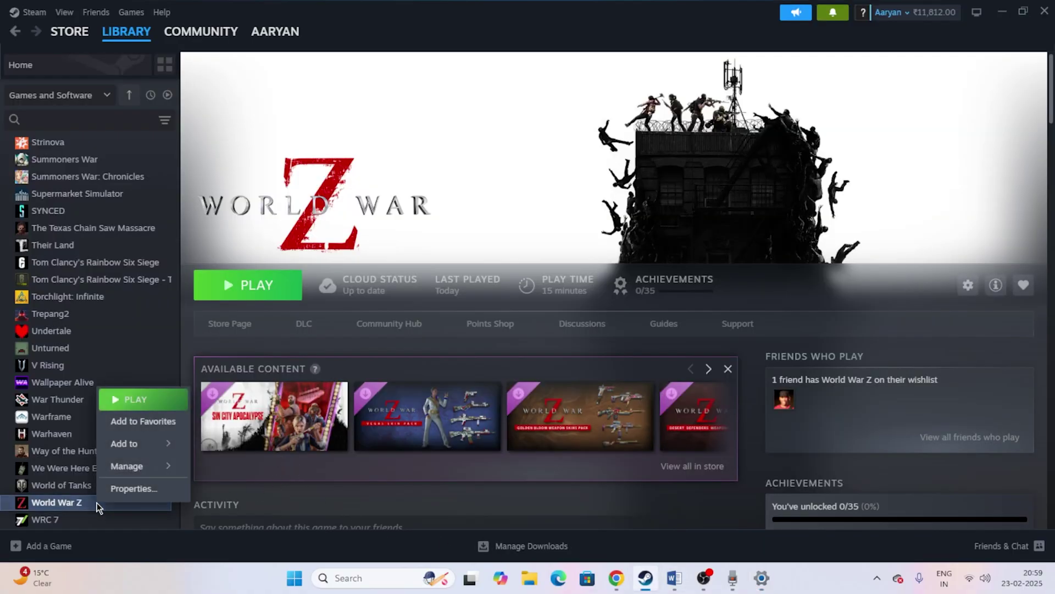
left_click(142, 494)
left_click(306, 196)
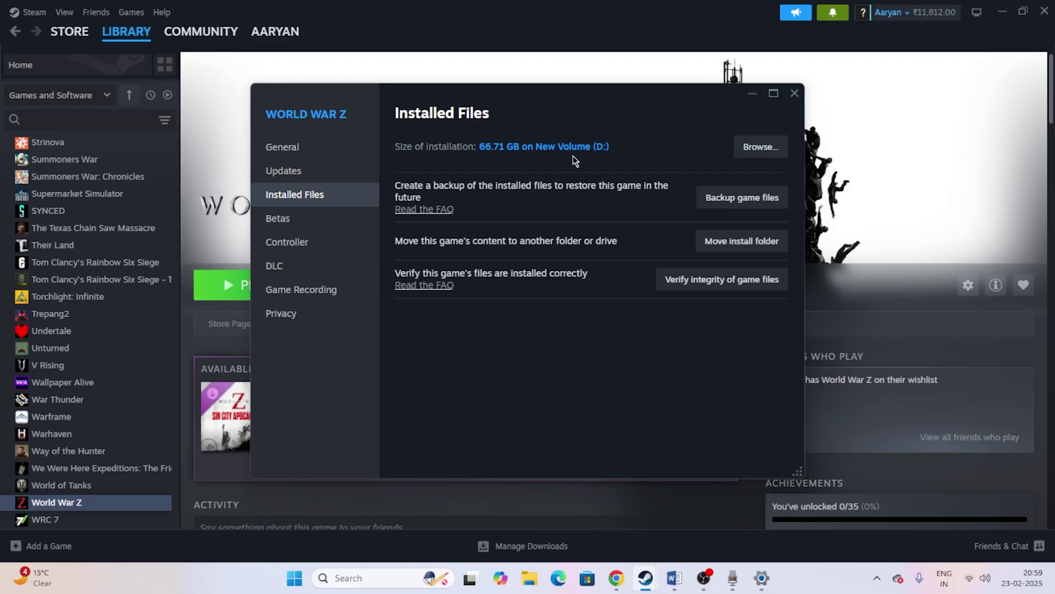
left_click(794, 92)
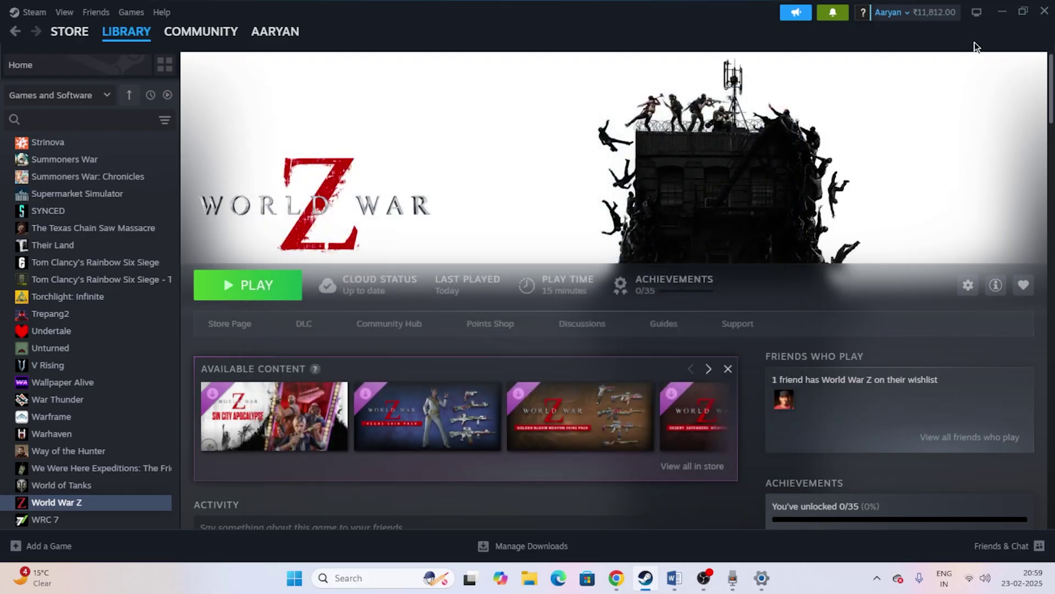
left_click(999, 12)
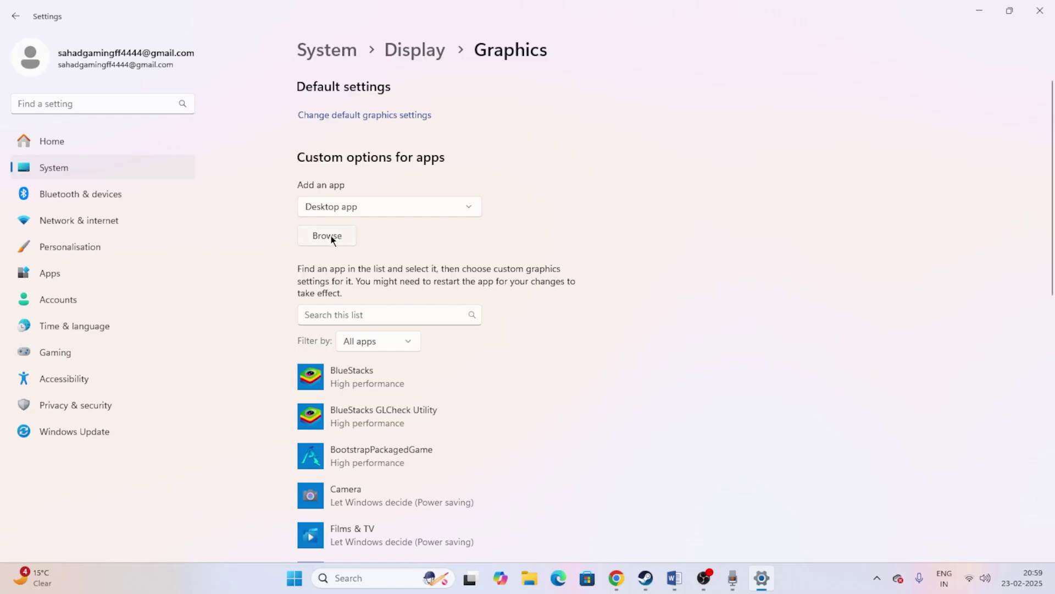
- Browse from drive D: through SteamLibrary\steamapps\common into the WWZ game folder
left_click(329, 236)
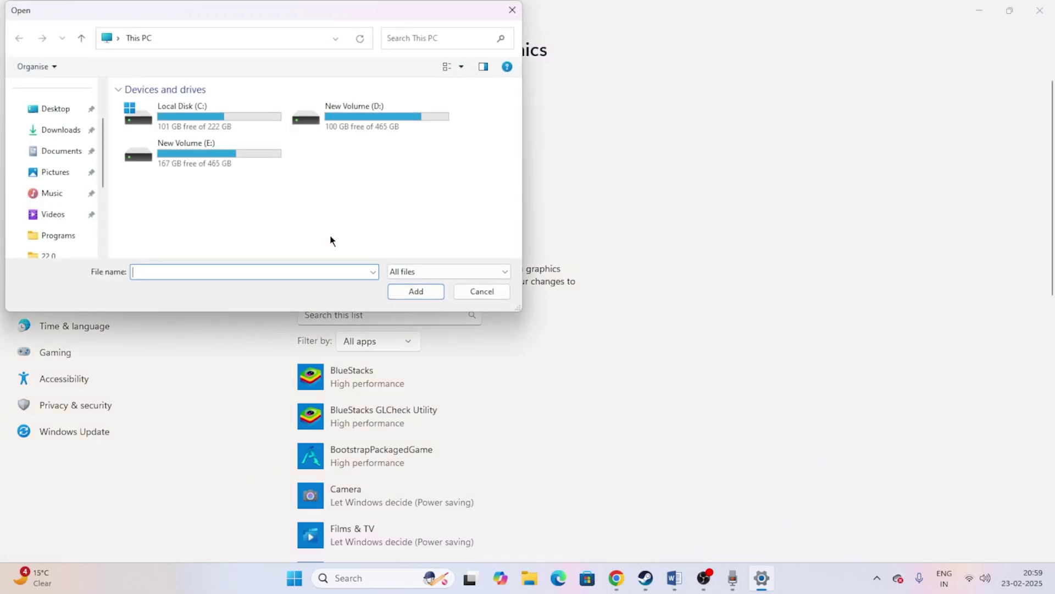
double_click(351, 122)
double_click(160, 163)
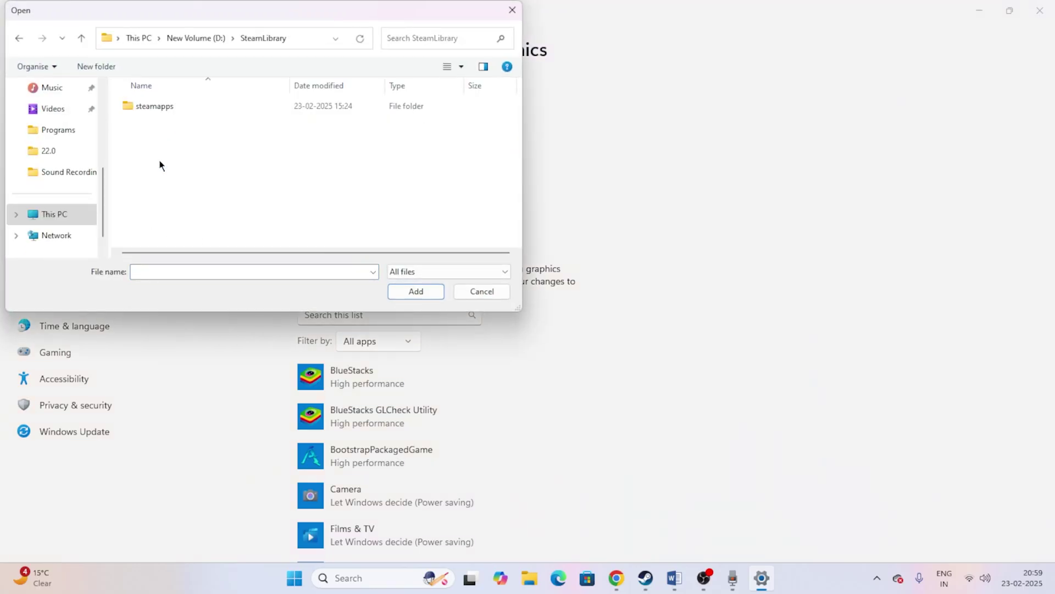
double_click(163, 108)
double_click(161, 108)
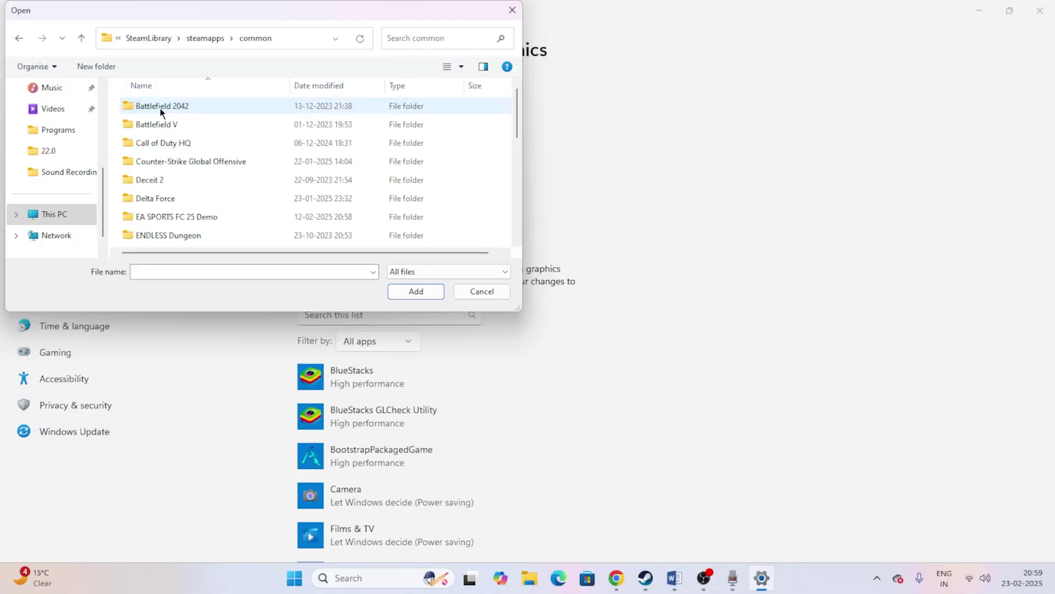
scroll(184, 150, "down", 1)
scroll(183, 150, "down", 5)
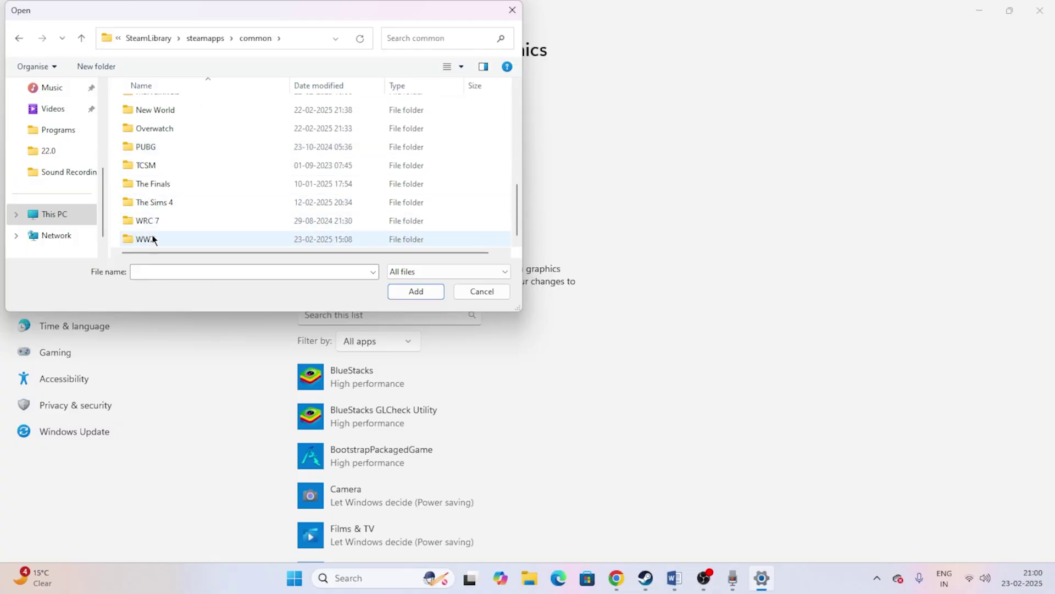
double_click(152, 240)
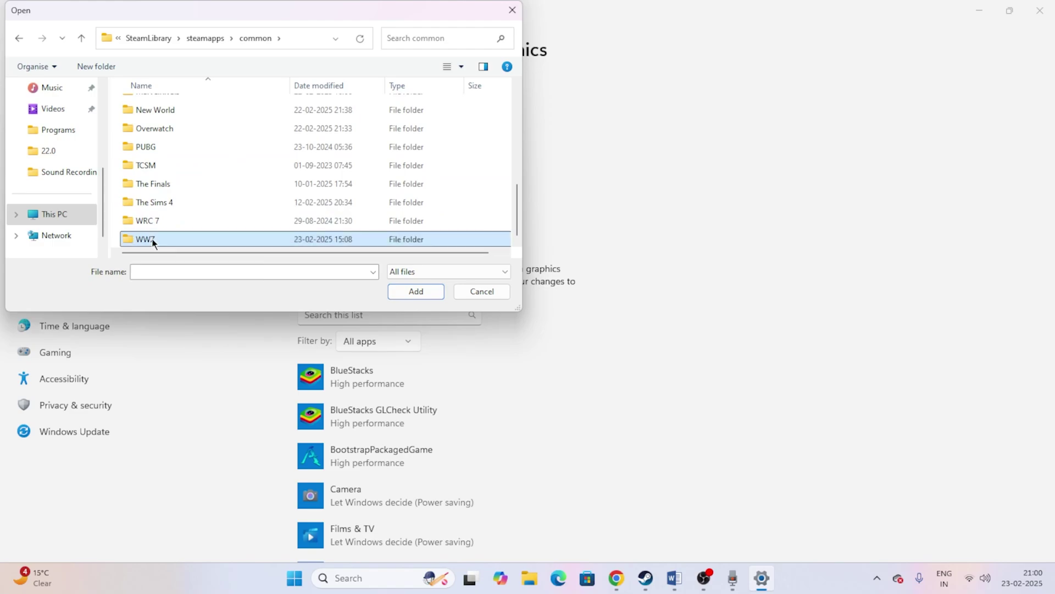
- Check WWZ's en_us folder and the empty SavesDir folder for the game program
double_click(144, 106)
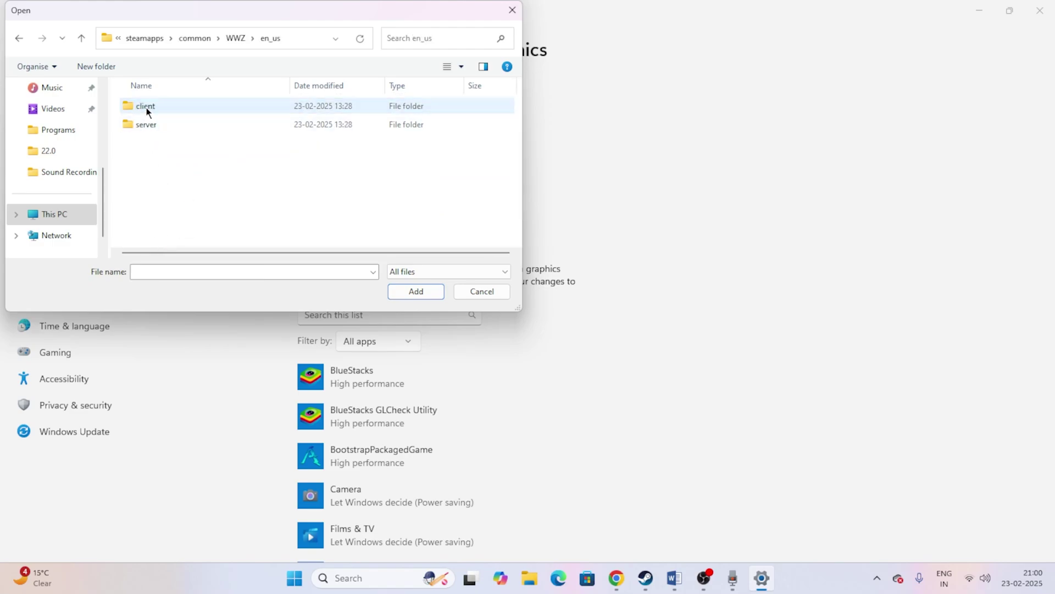
left_click(81, 39)
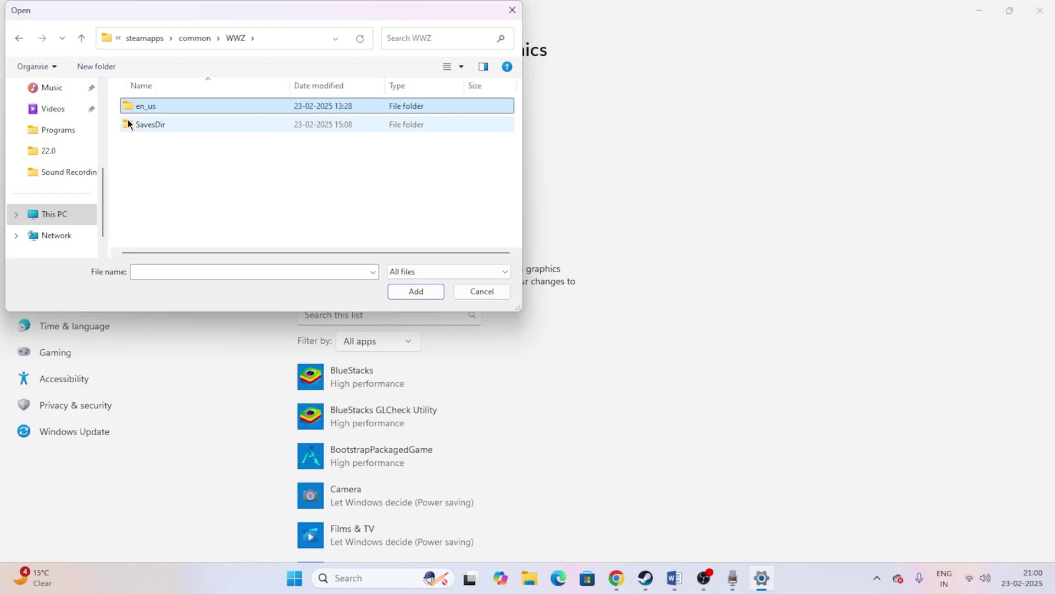
double_click(130, 122)
left_click(81, 38)
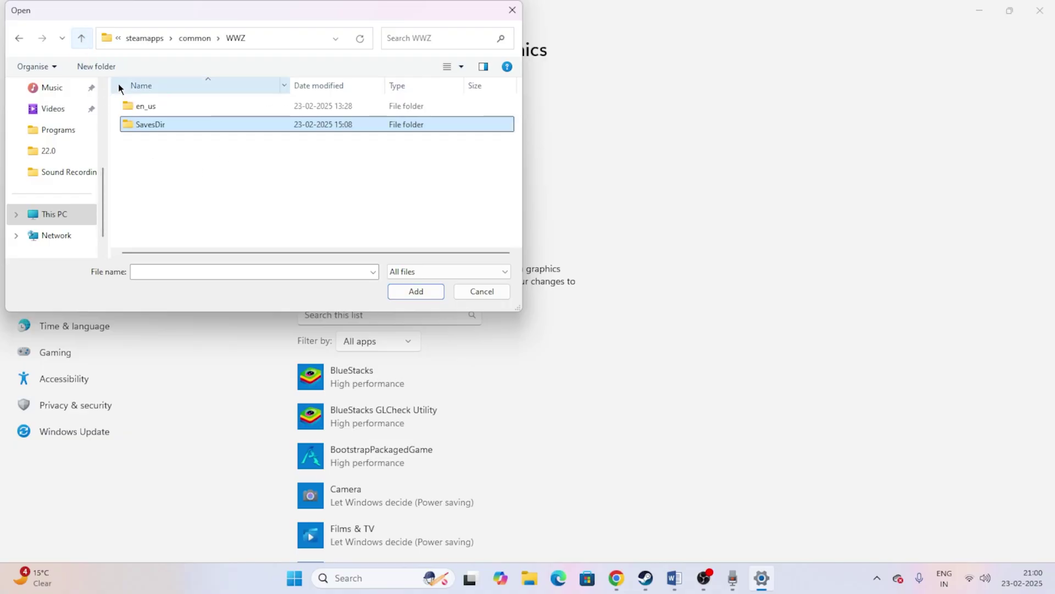
double_click(139, 105)
- Search the en_us server and client subfolders (preload, paks, bin) for the executable
double_click(148, 125)
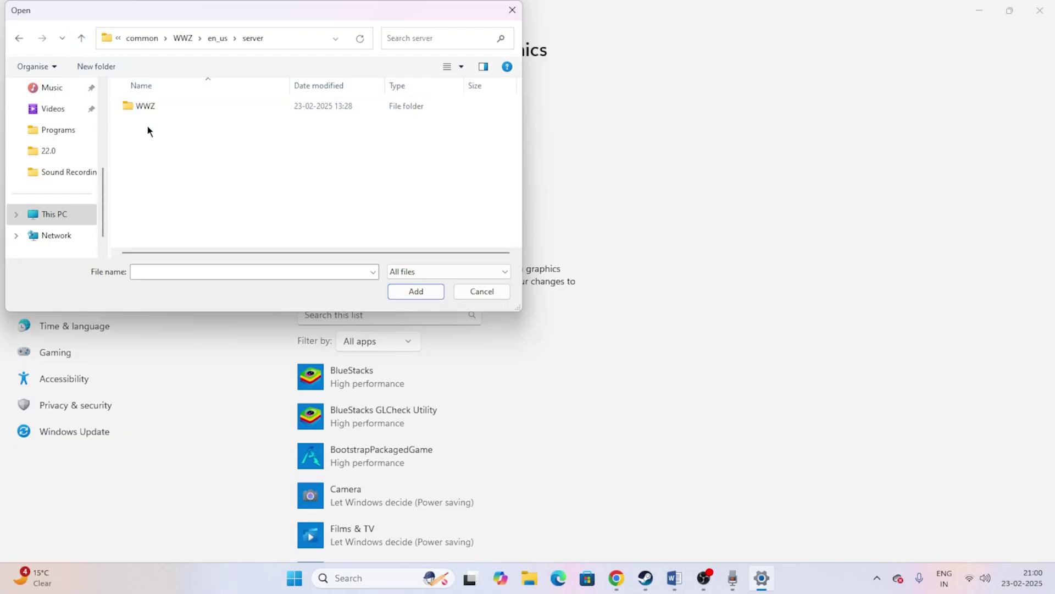
double_click(141, 105)
double_click(149, 106)
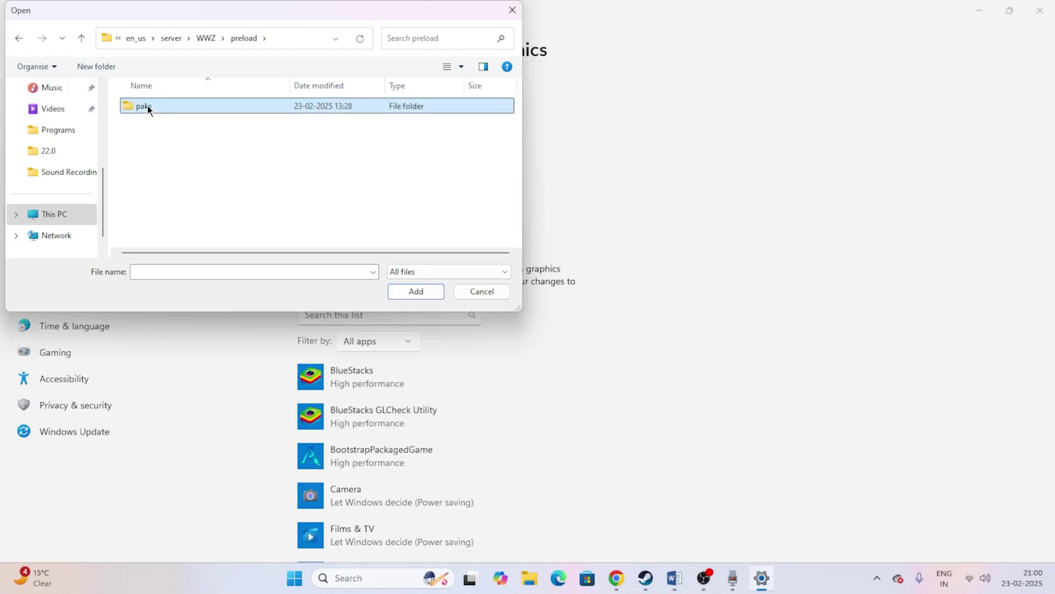
double_click(147, 106)
left_click(77, 41)
left_click(81, 38)
left_click(81, 38)
left_click(81, 38)
double_click(157, 110)
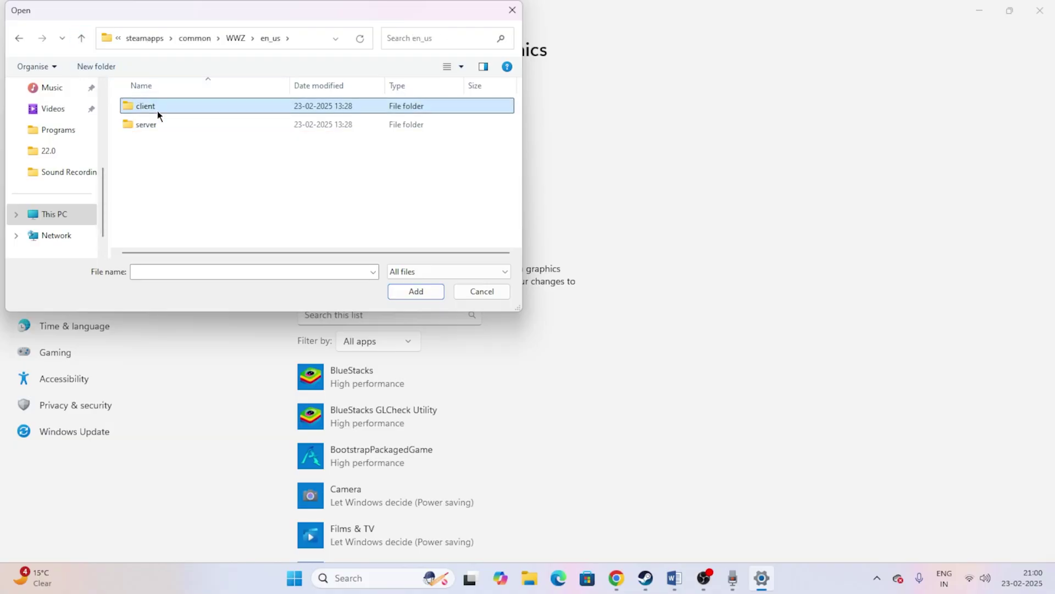
left_click(152, 104)
double_click(151, 104)
left_click(81, 38)
left_click(81, 38)
left_click(81, 39)
left_click(82, 38)
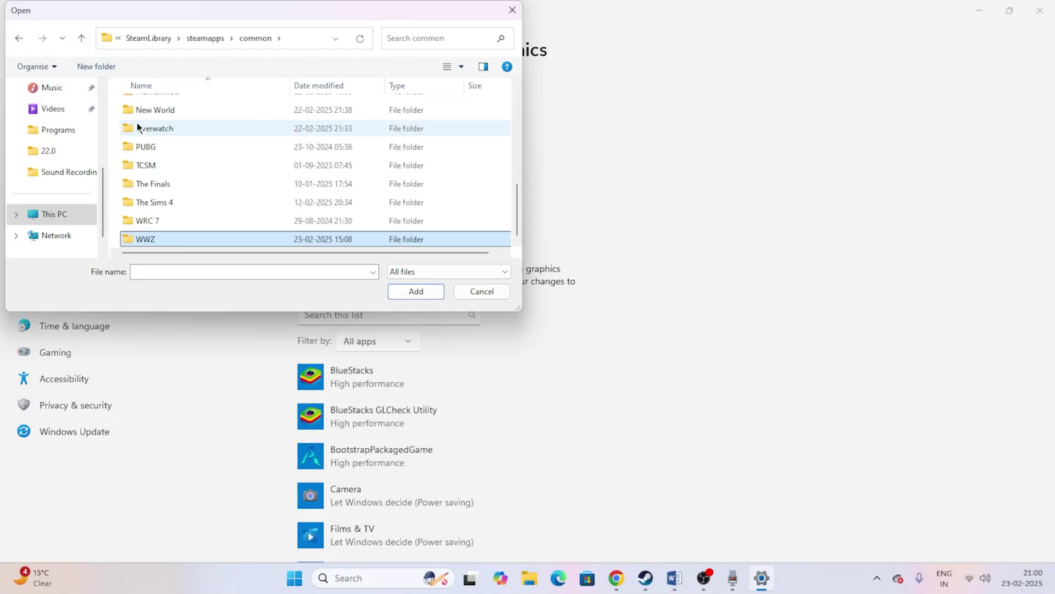
- Add wwzRetail from WWZ\en_us\client\bin\pc to the graphics app list
double_click(155, 236)
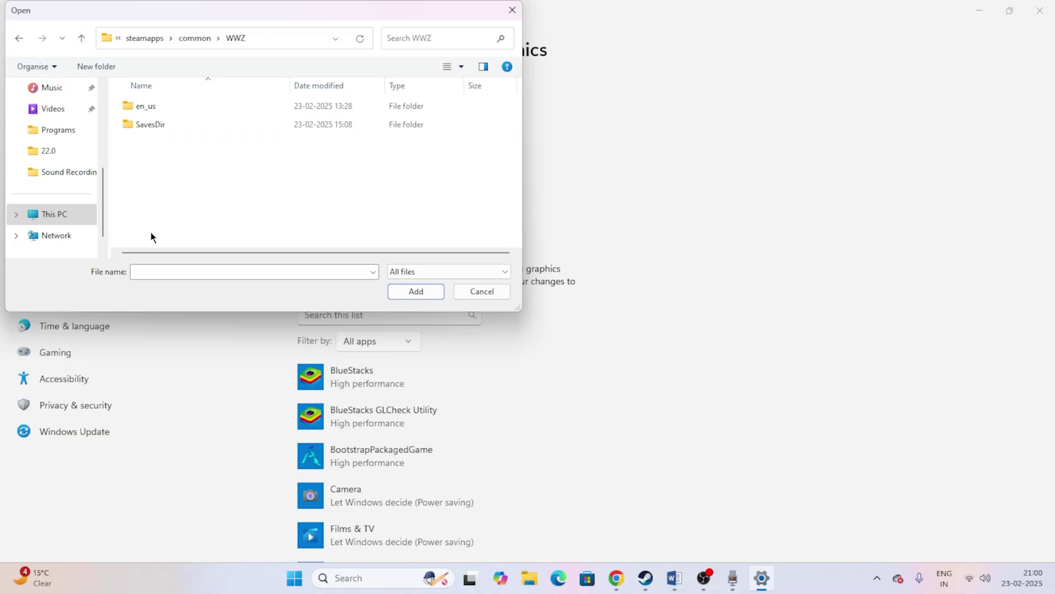
double_click(154, 106)
double_click(145, 107)
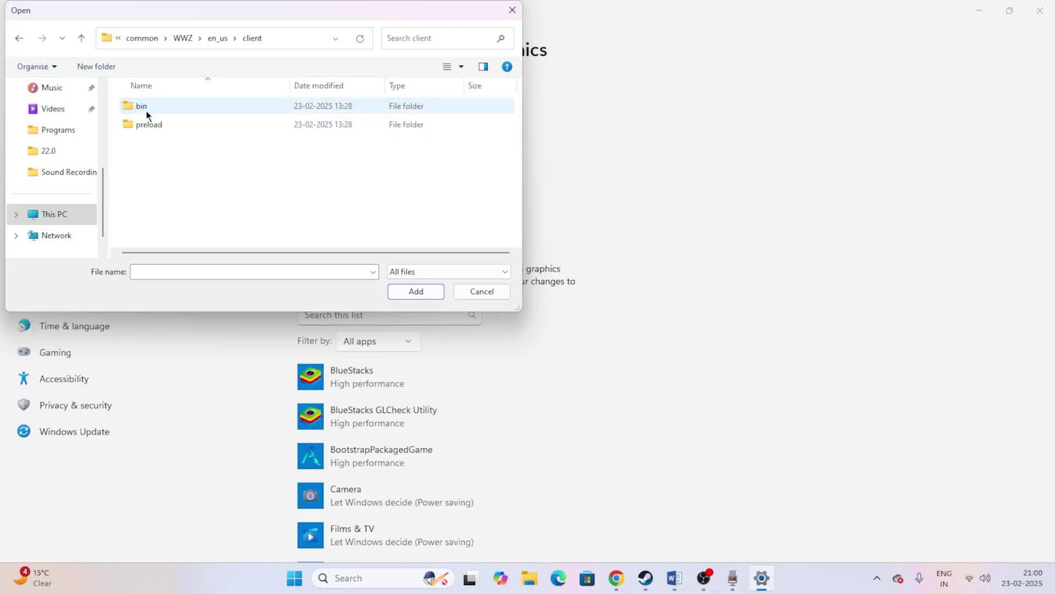
double_click(144, 112)
double_click(141, 109)
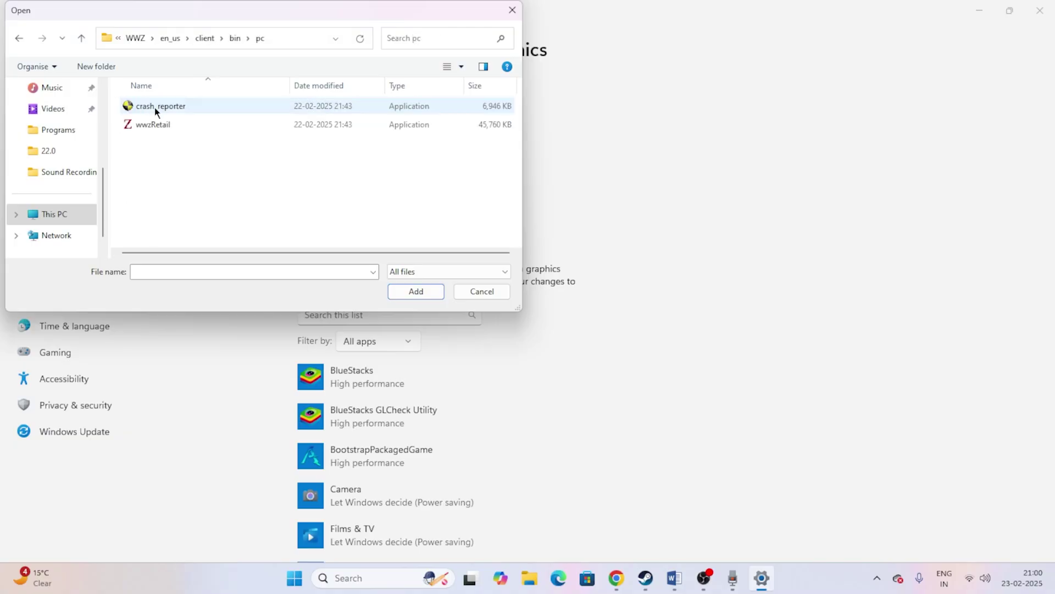
left_click(141, 125)
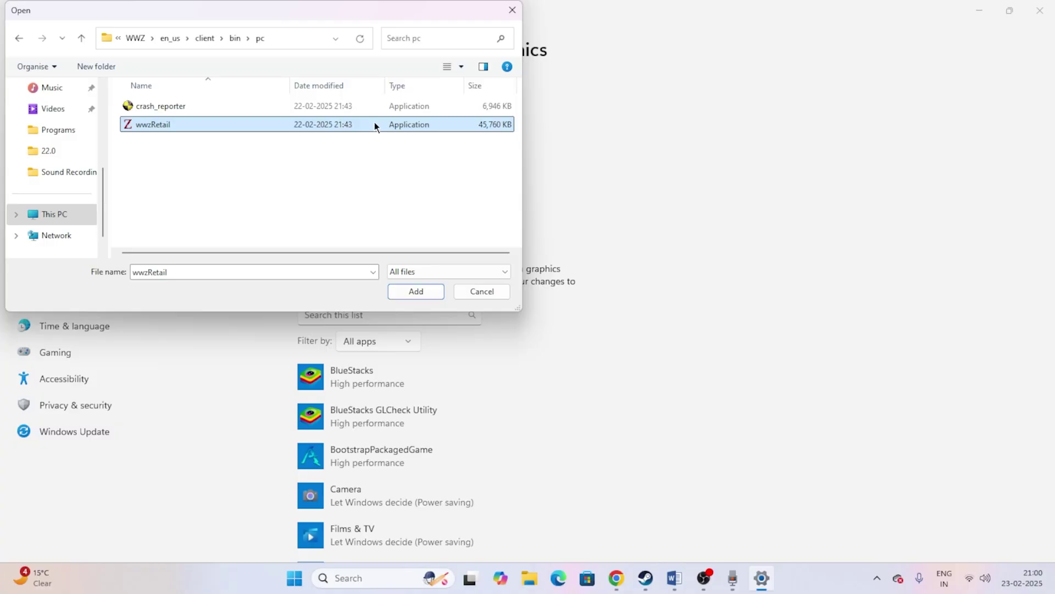
left_click(416, 292)
scroll(705, 256, "down", 6)
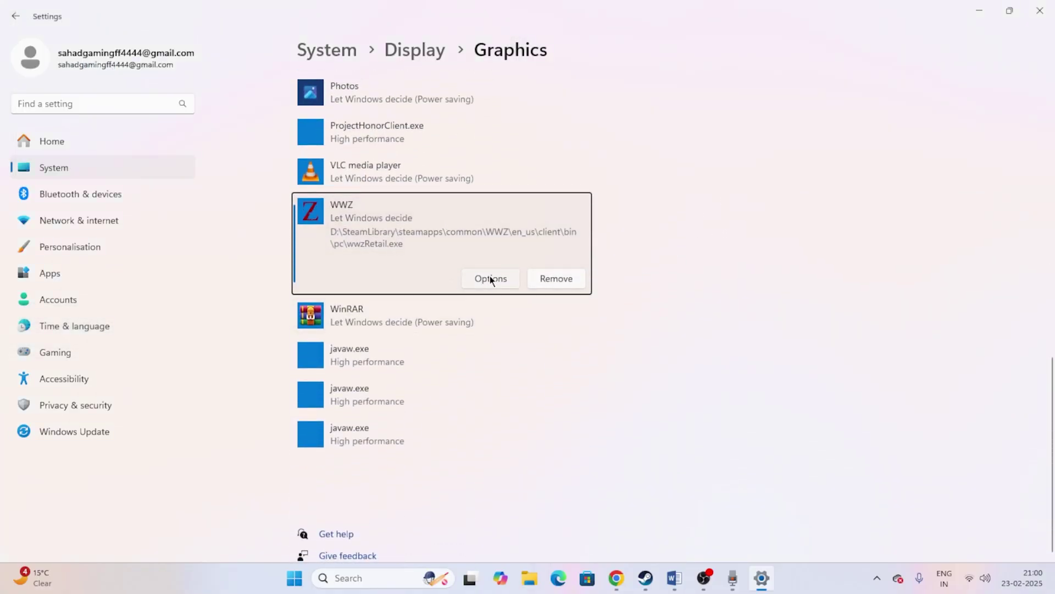
- Save WWZ's graphics preference as High performance and close Windows Settings
left_click(490, 277)
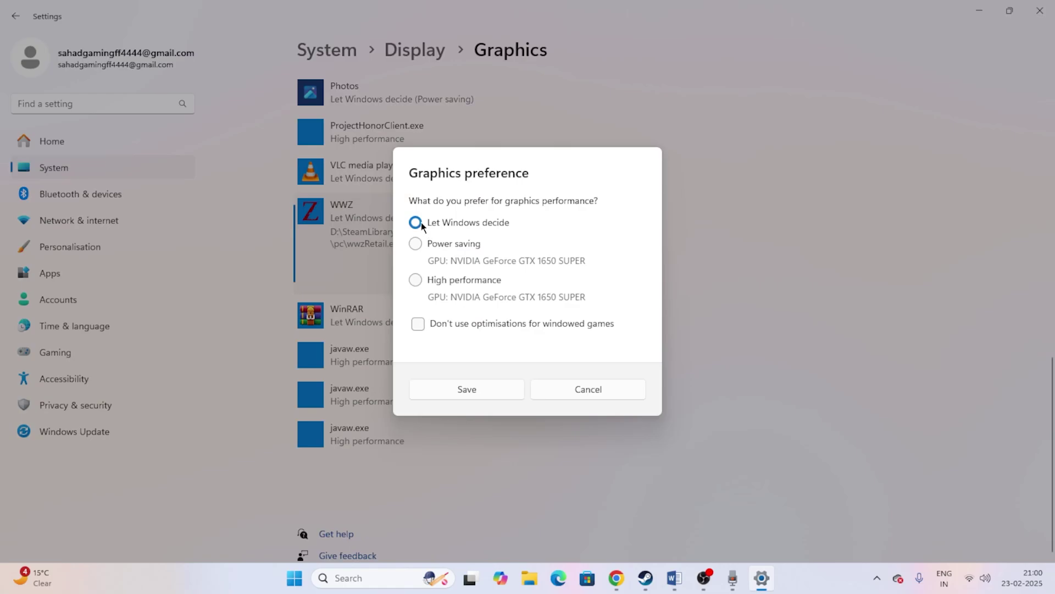
left_click(416, 281)
left_click(467, 390)
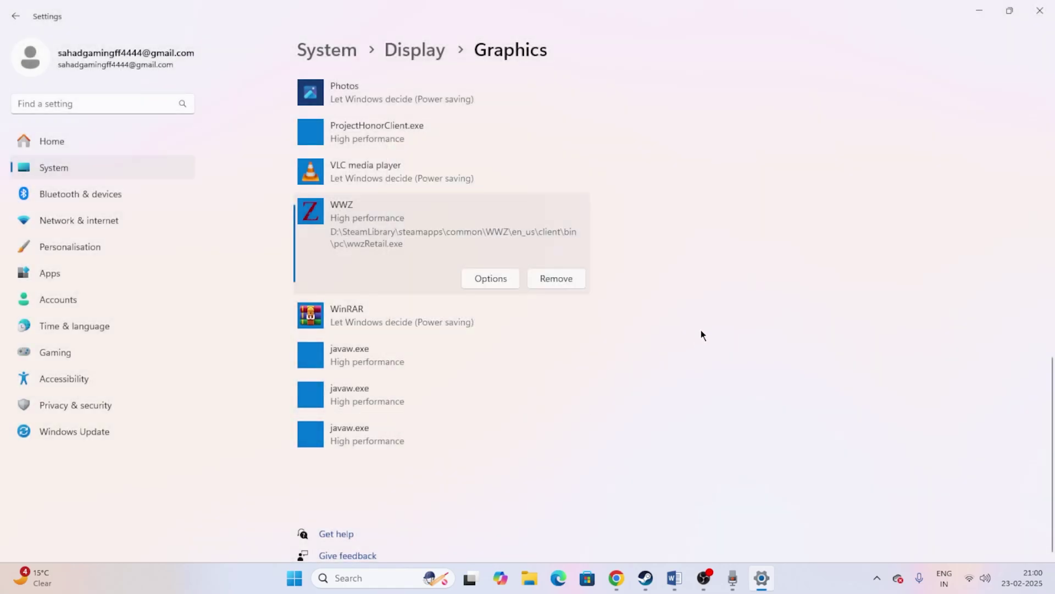
left_click(1046, 9)
- Glance at World War Z in Steam, then scroll Word's crash-fix guide to Step 4
left_click(659, 577)
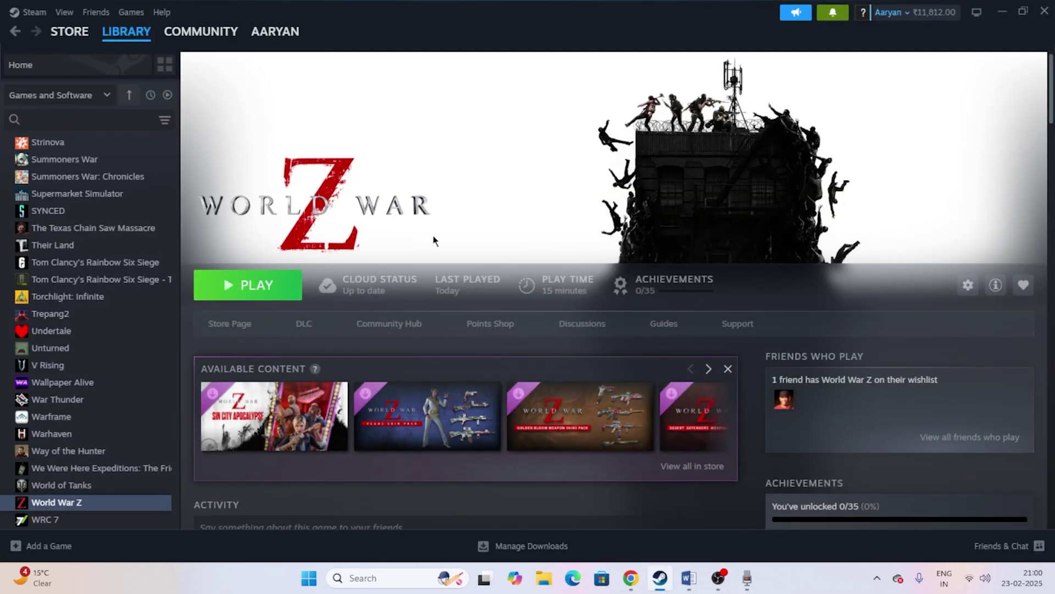
left_click(689, 577)
scroll(396, 271, "down", 1)
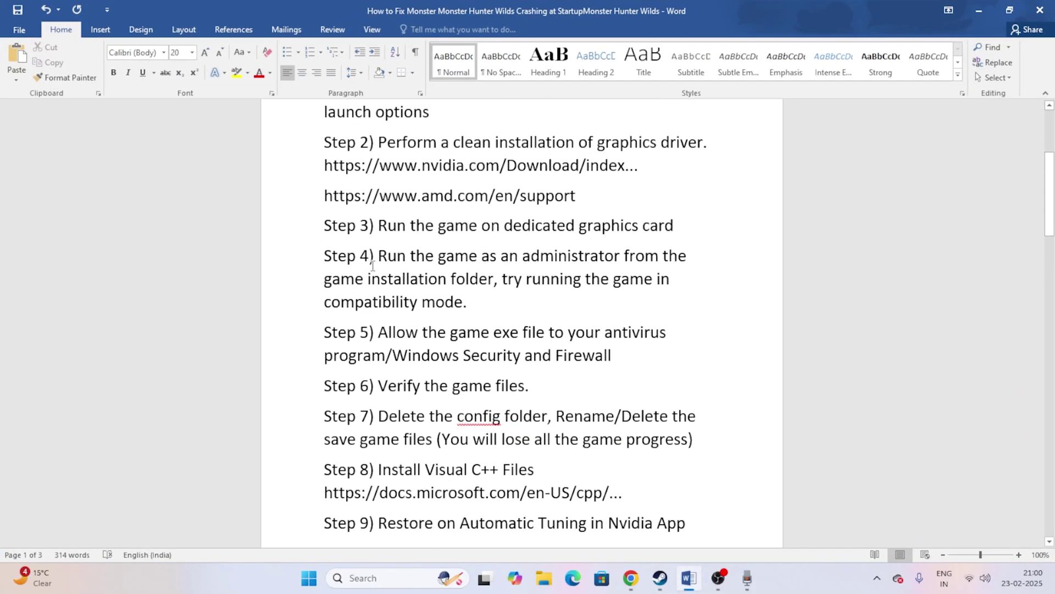